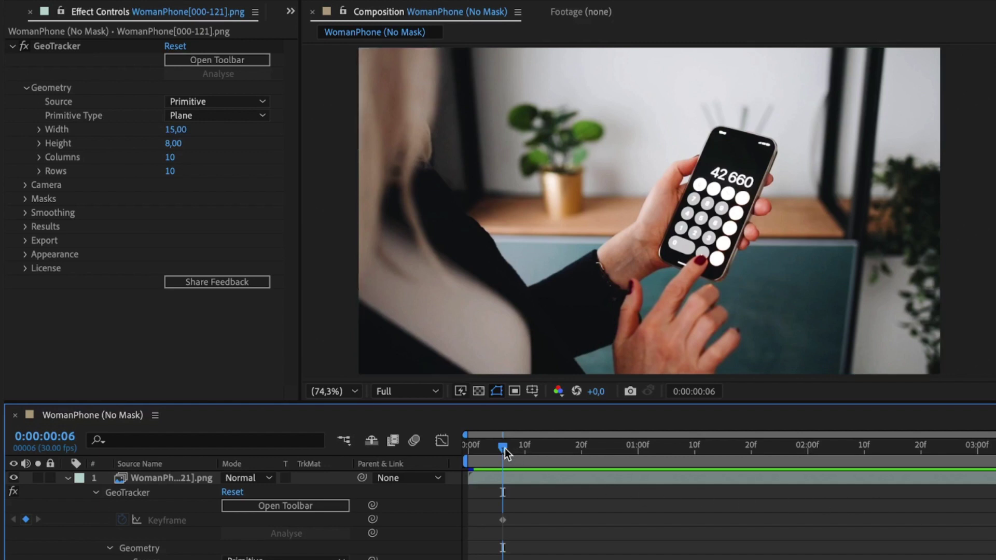
# - Track the GeoTracker phone plane forward from the frame-6 keyframe through the WomanPhone footage
pyautogui.moveTo(505, 448); pyautogui.dragTo(921, 463)
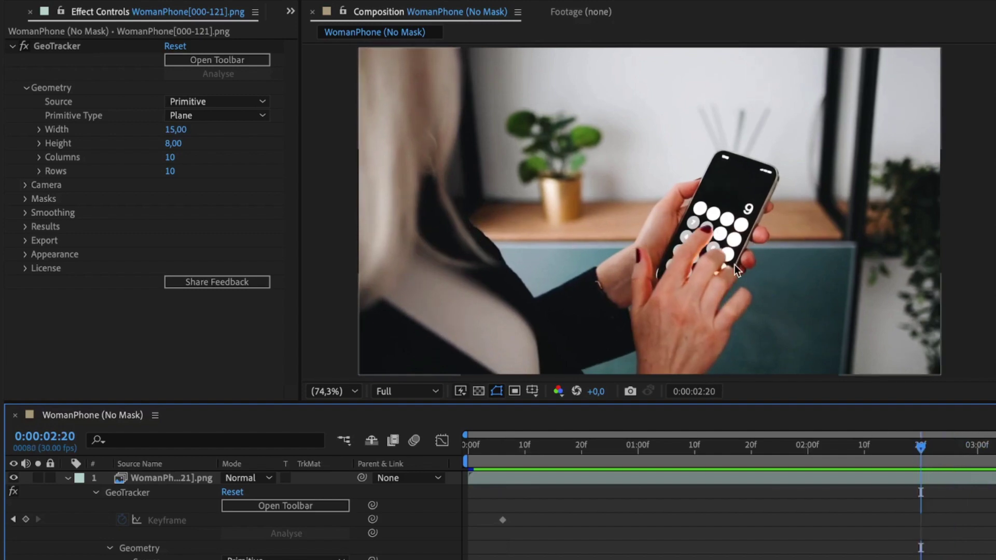
pyautogui.moveTo(809, 446); pyautogui.dragTo(502, 458)
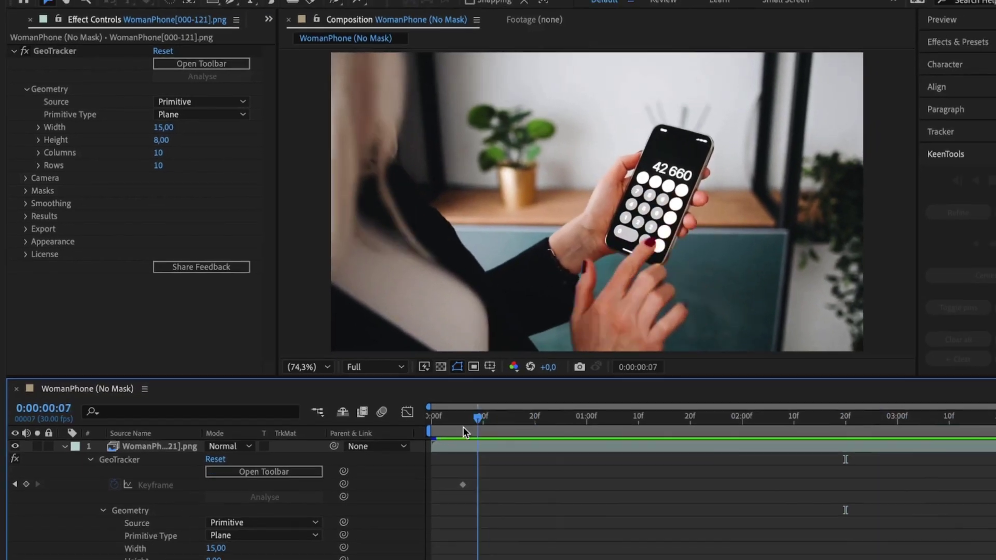
pyautogui.click(463, 427)
pyautogui.click(36, 50)
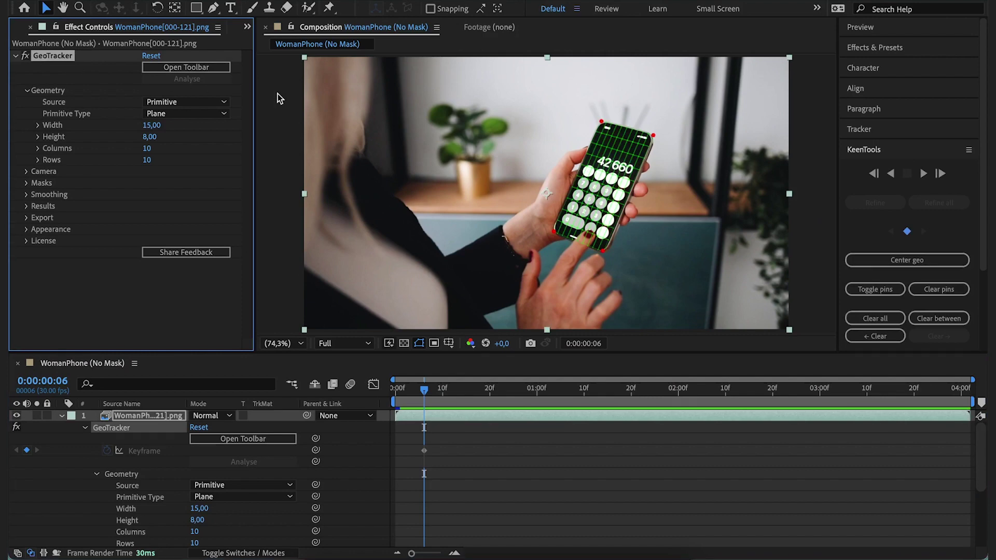
pyautogui.click(917, 175)
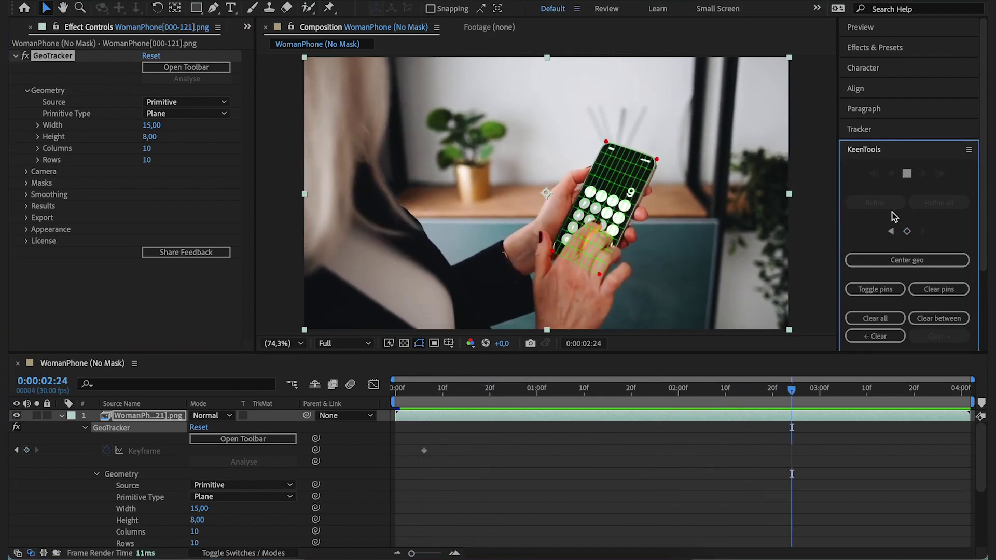
pyautogui.moveTo(426, 392)
pyautogui.mouseDown()
pyautogui.moveTo(407, 394)
pyautogui.moveTo(419, 397)
pyautogui.mouseUp()
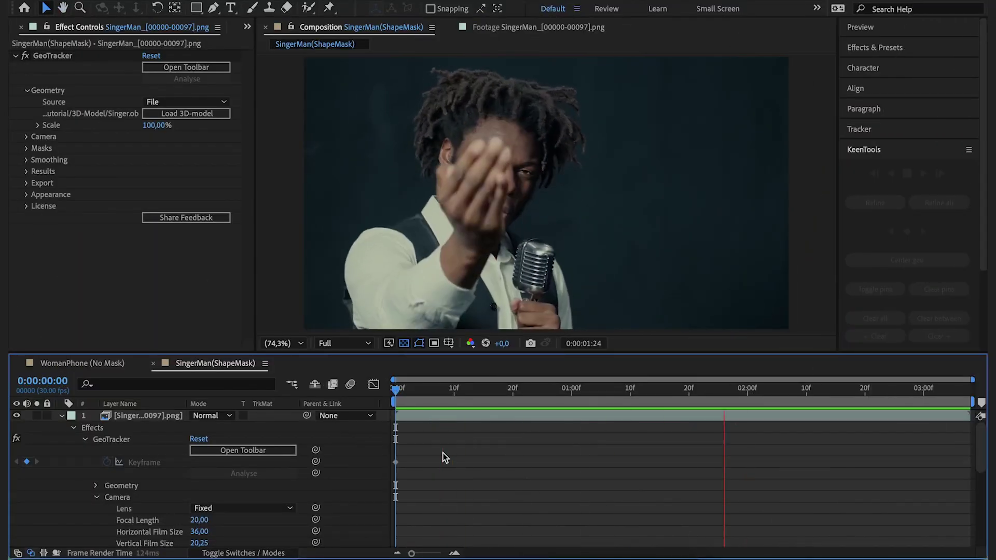
# - Track the singer's face forward, then clear all tracking keyframes after 0:00:00:28
pyautogui.click(51, 55)
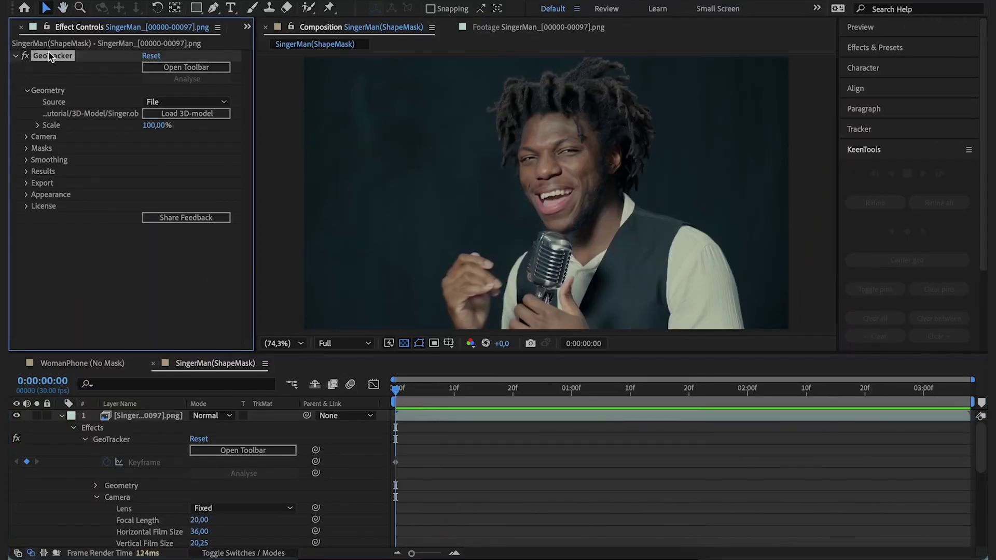
pyautogui.click(922, 174)
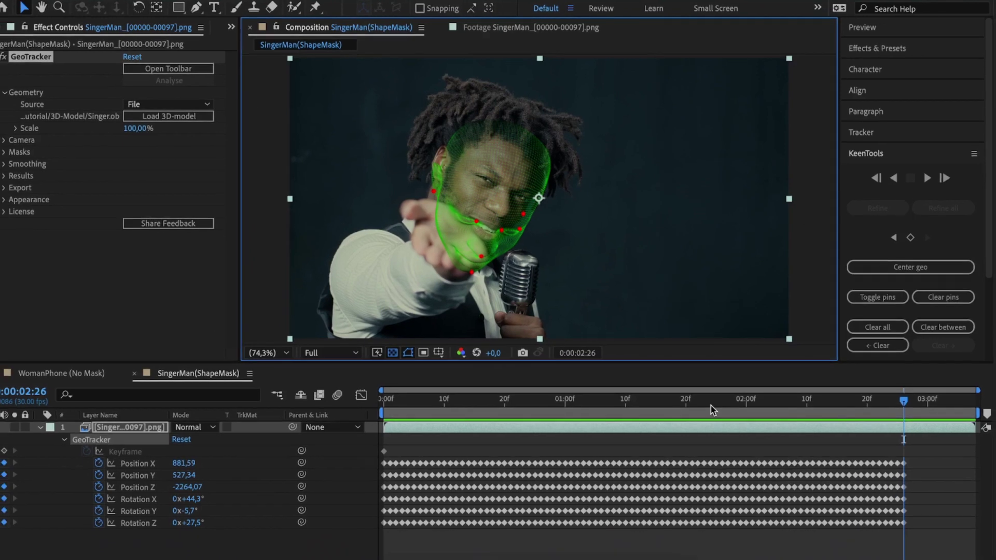
pyautogui.click(696, 432)
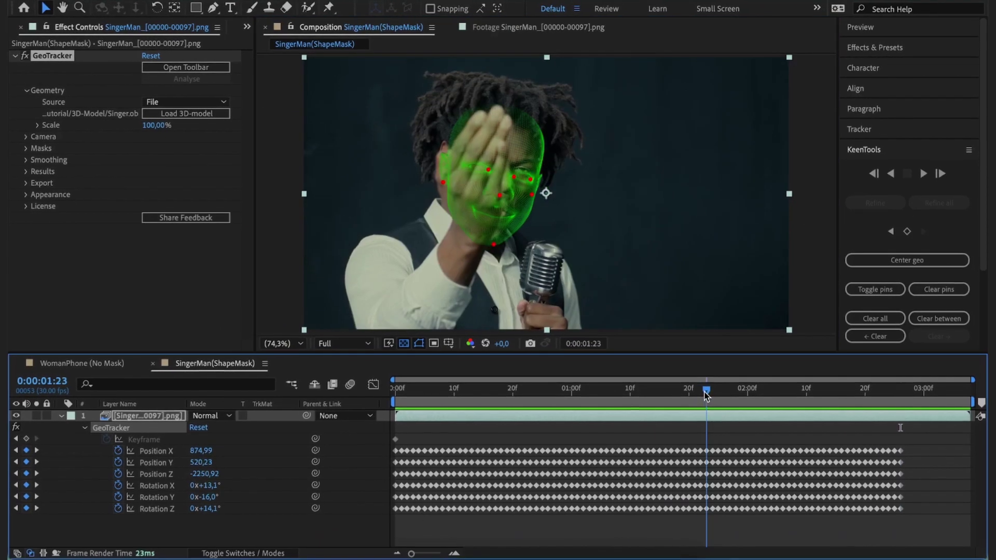
pyautogui.moveTo(705, 395); pyautogui.dragTo(558, 403)
pyautogui.click(948, 336)
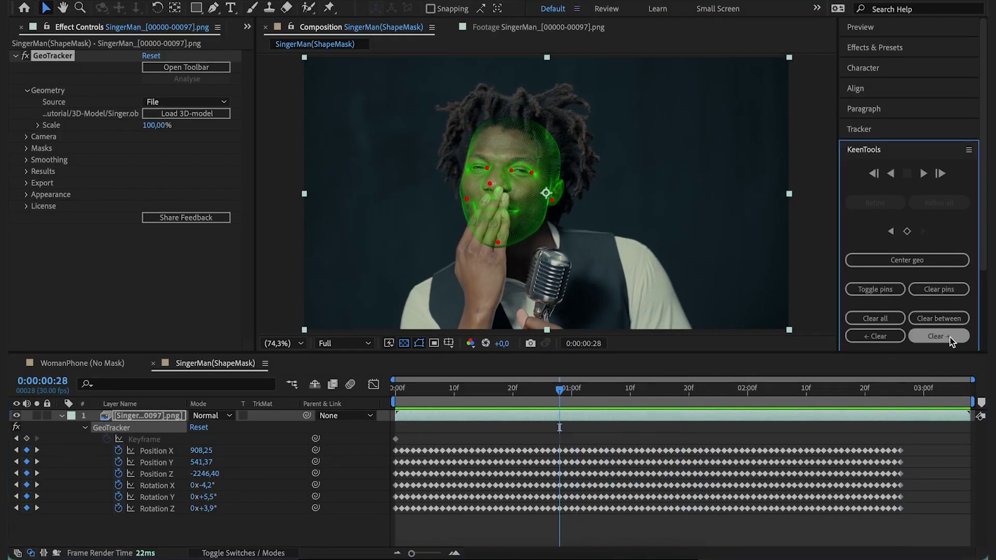
# - Add a new adjustment layer named 'shapeMask'
pyautogui.rightClick(315, 544)
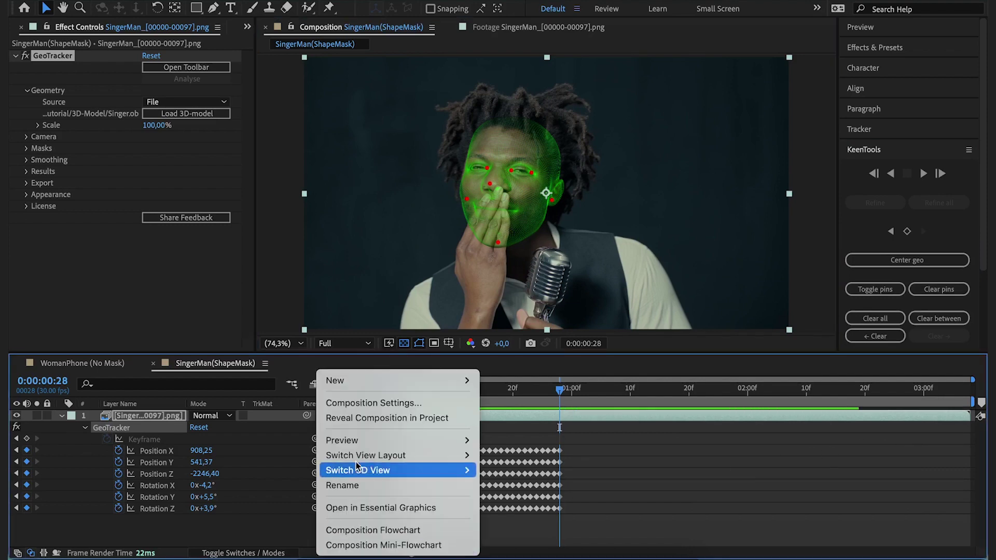
pyautogui.moveTo(335, 380)
pyautogui.click(557, 493)
pyautogui.press('Return')
pyautogui.write('s')
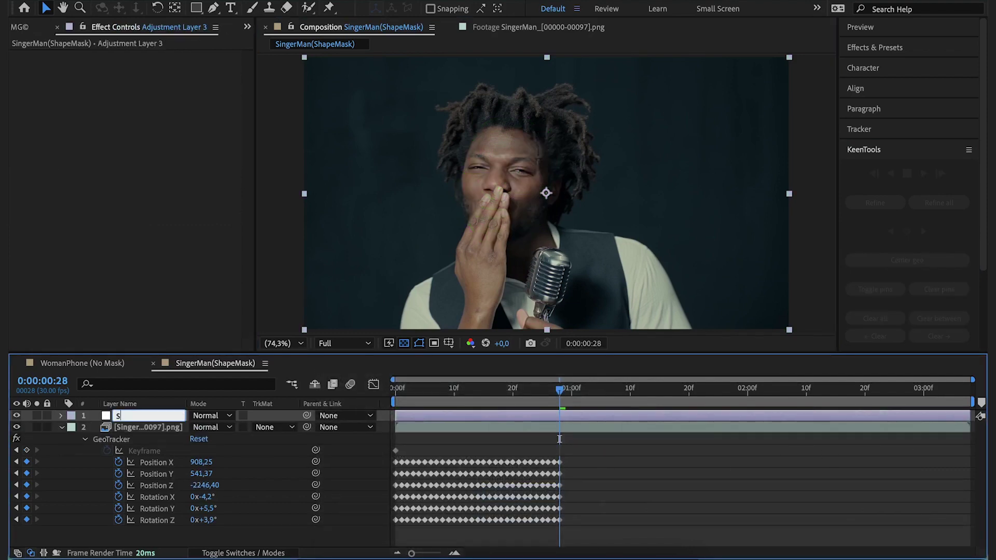
pyautogui.write('hapeMask')
pyautogui.press('Return')
# - Draw a closed Pen mask around the singer's hand on the ShapeMask layer
pyautogui.press('g')
pyautogui.click(458, 302)
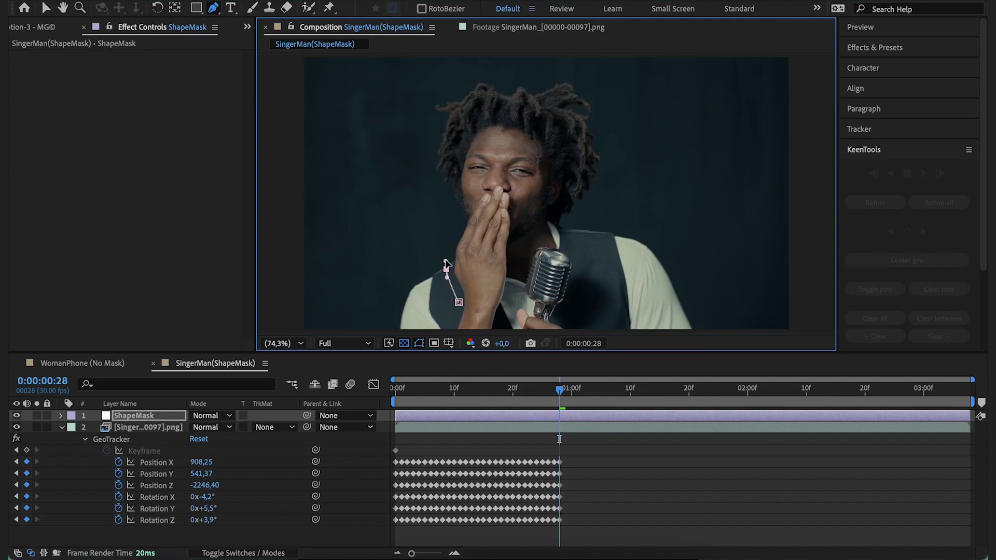
pyautogui.click(455, 229)
pyautogui.click(502, 179)
pyautogui.click(512, 228)
pyautogui.click(458, 302)
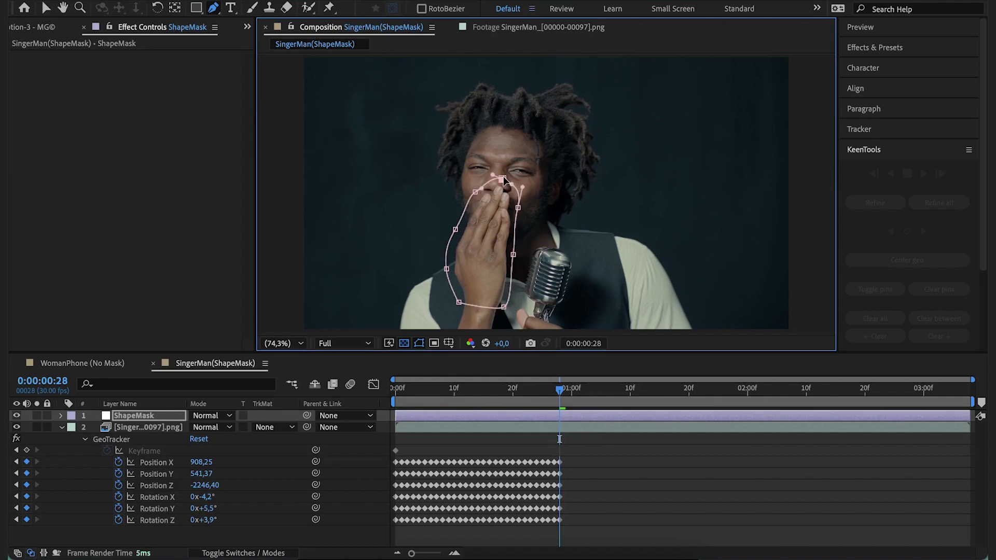
# - Keyframe Mask Path from 00:28 through 02:00 and 02:06 to follow the moving hand
pyautogui.moveTo(559, 389); pyautogui.dragTo(600, 390)
pyautogui.hotkey('alt', 'm')
pyautogui.click(571, 390)
pyautogui.press('v')
pyautogui.moveTo(482, 249); pyautogui.dragTo(475, 239)
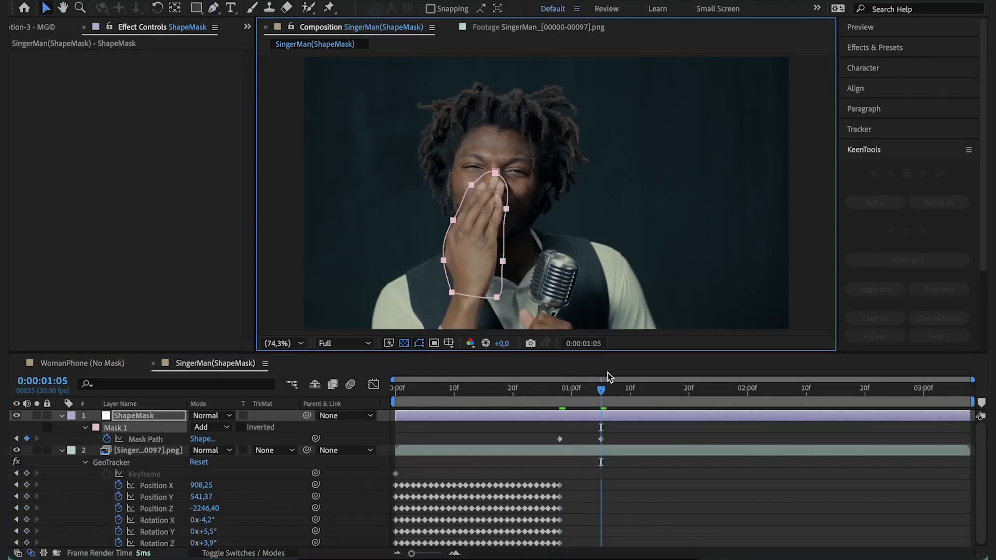
pyautogui.press('pagedown')
pyautogui.press('pagedown')
pyautogui.press('pagedown')
pyautogui.press('pagedown')
pyautogui.press('pagedown')
pyautogui.moveTo(453, 290); pyautogui.dragTo(457, 269)
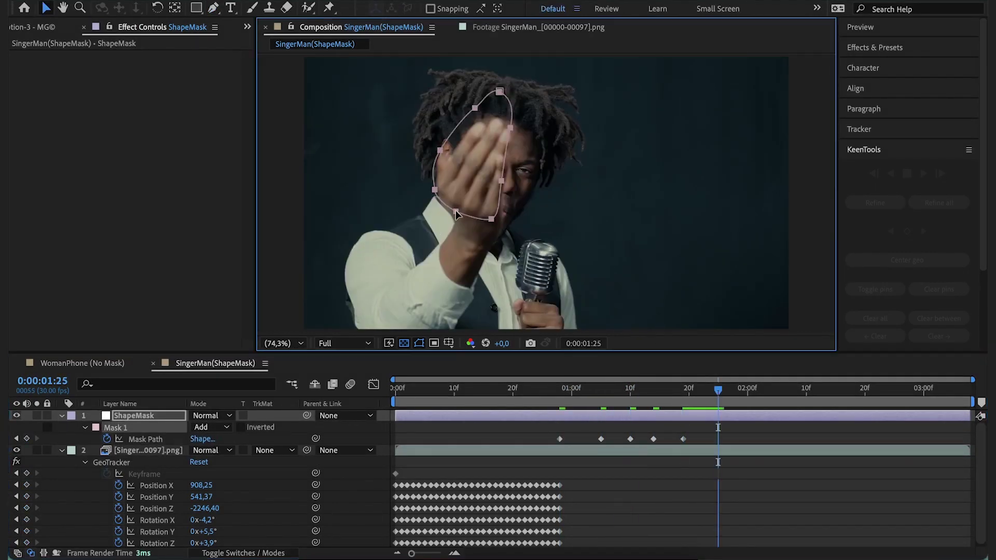
pyautogui.click(747, 390)
pyautogui.moveTo(467, 155); pyautogui.dragTo(467, 244)
pyautogui.click(782, 390)
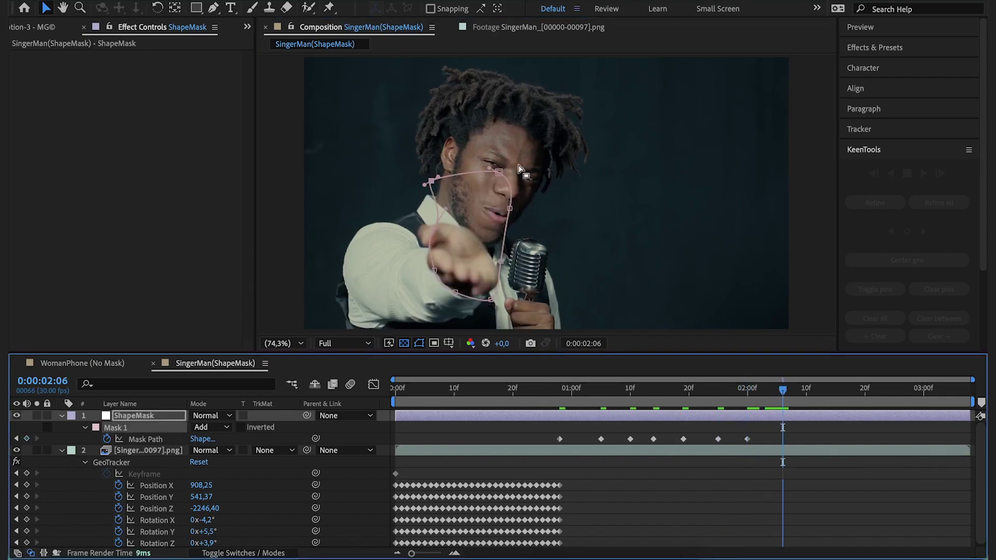
pyautogui.moveTo(435, 197); pyautogui.dragTo(421, 294)
pyautogui.moveTo(574, 390)
pyautogui.mouseDown()
pyautogui.moveTo(800, 415)
pyautogui.moveTo(583, 393)
pyautogui.mouseUp()
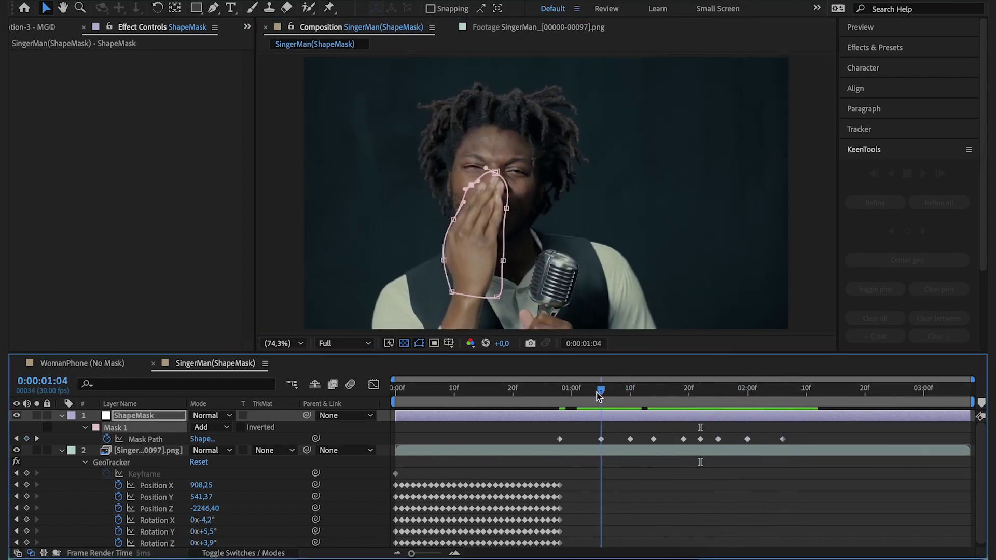
# - On the singer layer, point GeoTracker's 2D Mask at ShapeMask's Masks, keeping the Alpha channel
pyautogui.click(146, 448)
pyautogui.click(27, 148)
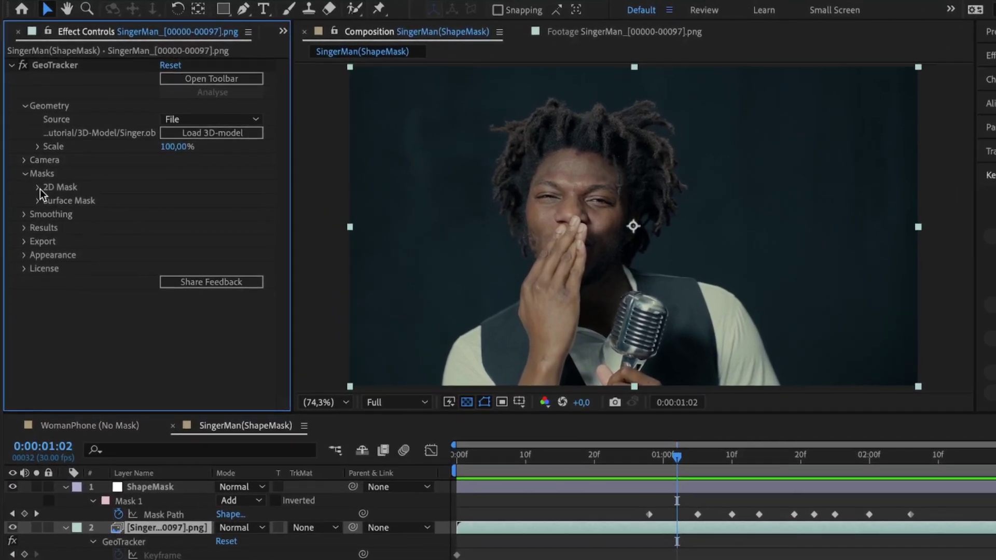
pyautogui.click(38, 161)
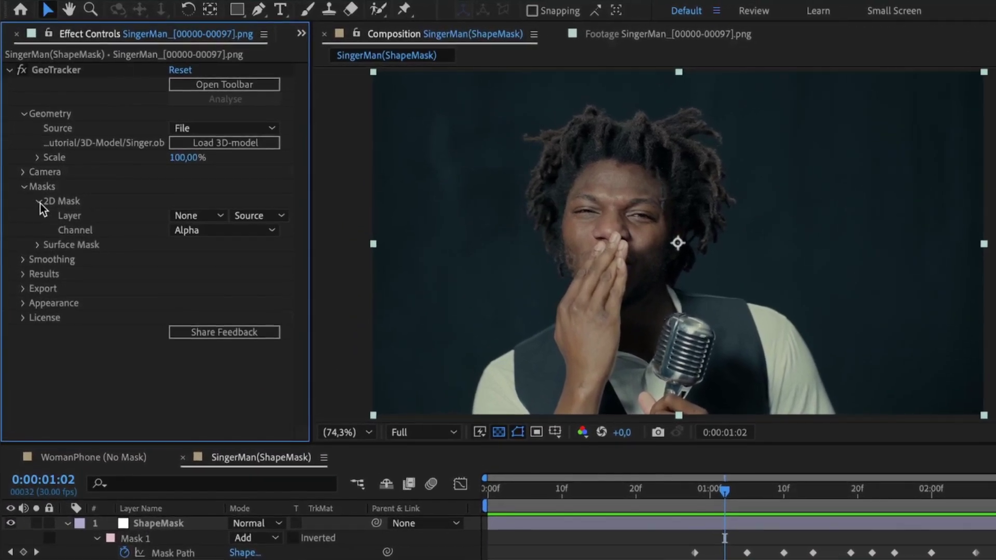
pyautogui.click(180, 215)
pyautogui.click(250, 274)
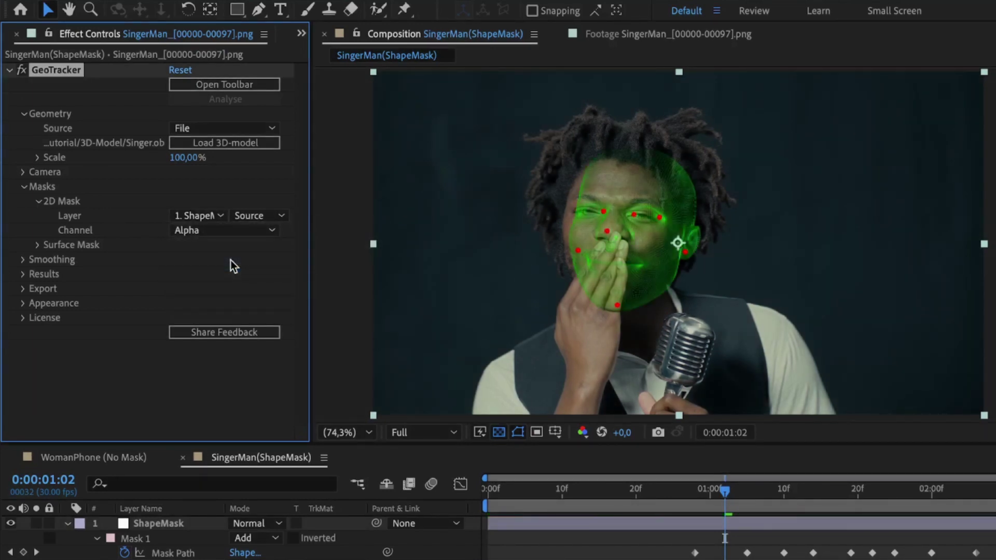
pyautogui.click(270, 215)
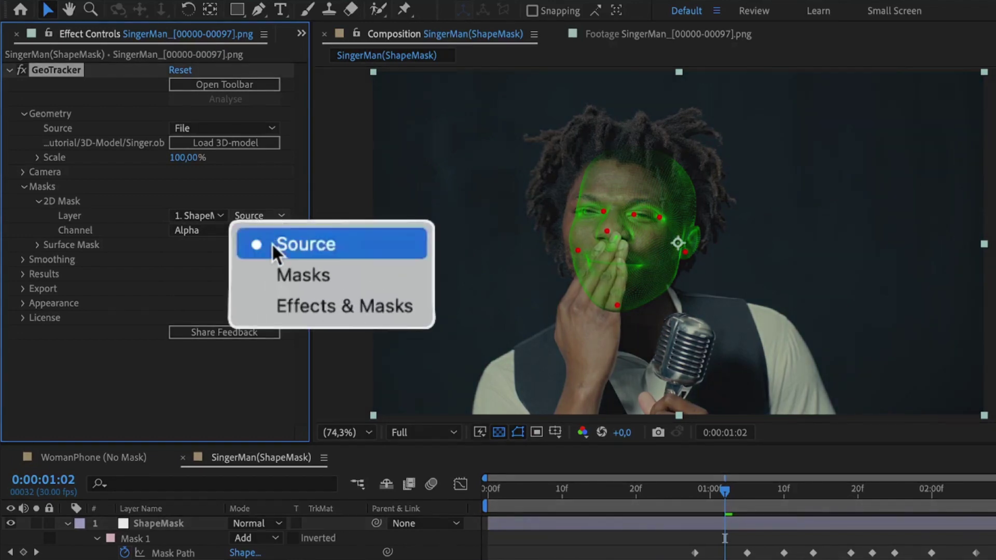
pyautogui.click(284, 274)
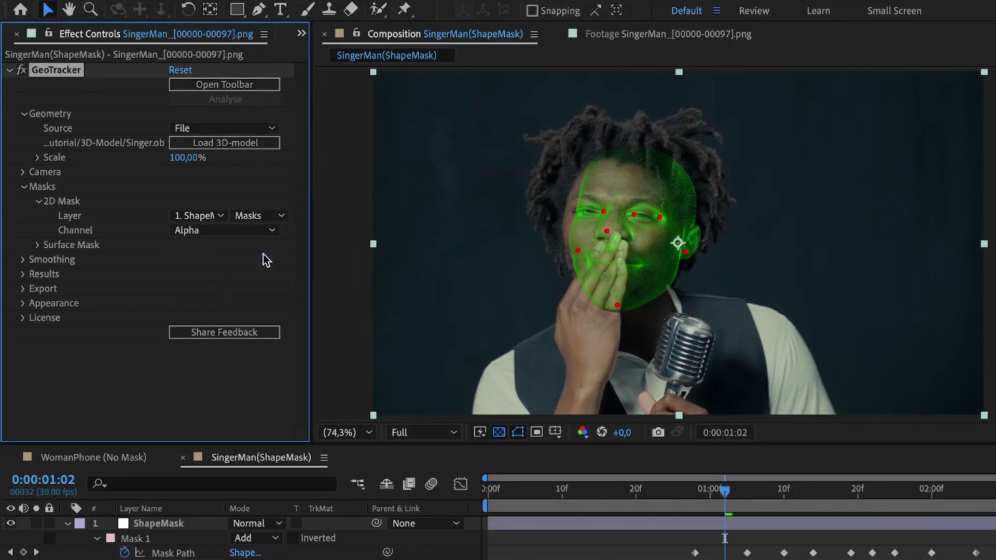
pyautogui.click(254, 232)
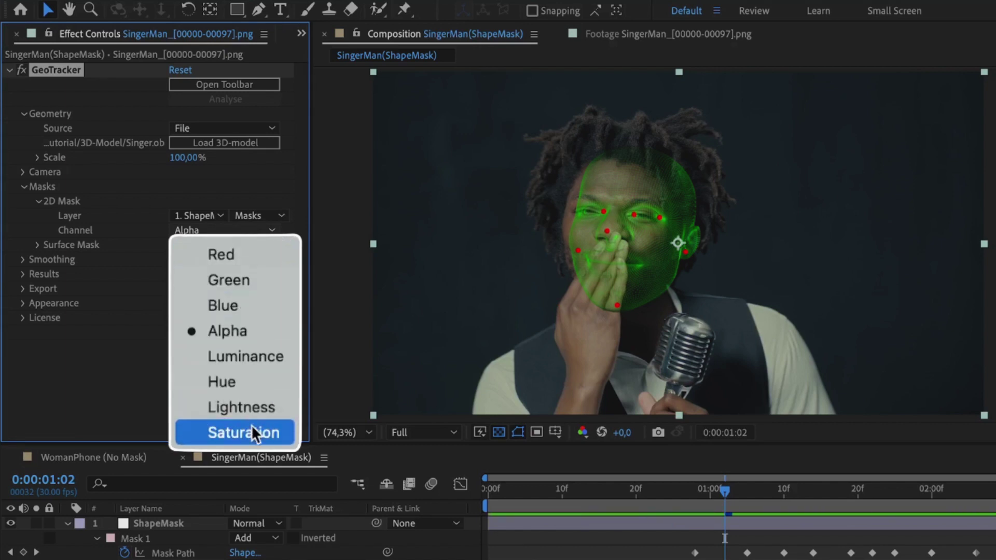
pyautogui.click(254, 326)
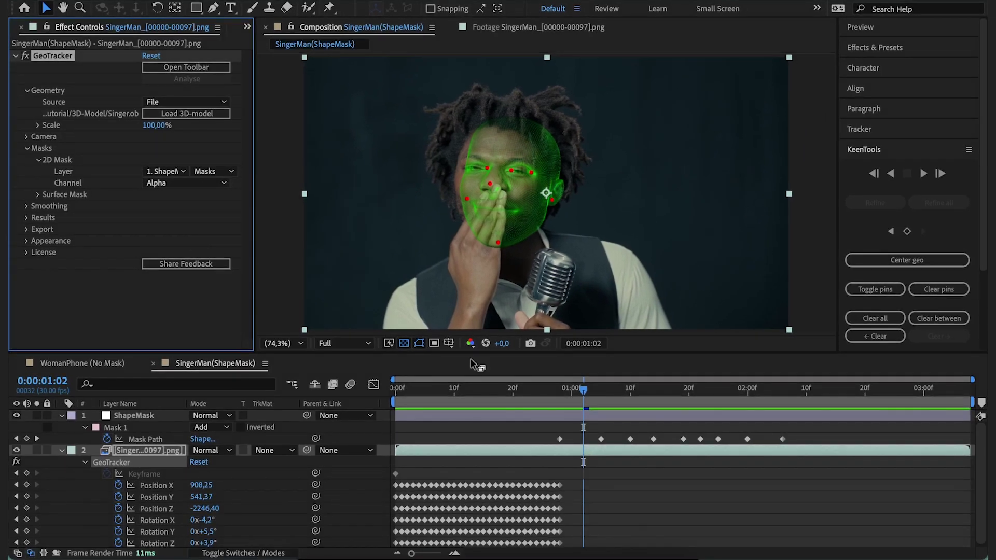
# - Return to frame 28 and track the singer's face forward using the shape mask
pyautogui.moveTo(580, 387); pyautogui.dragTo(557, 391)
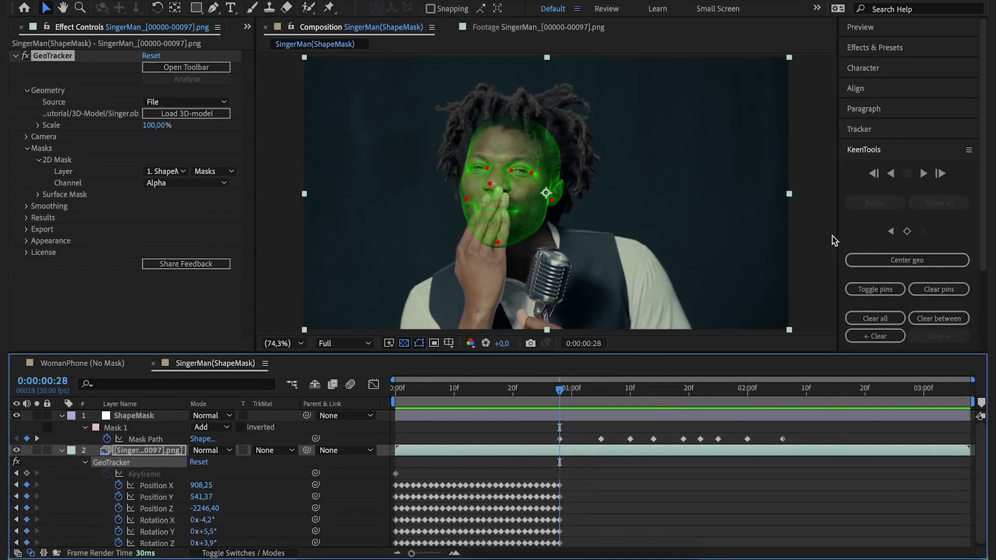
pyautogui.click(935, 174)
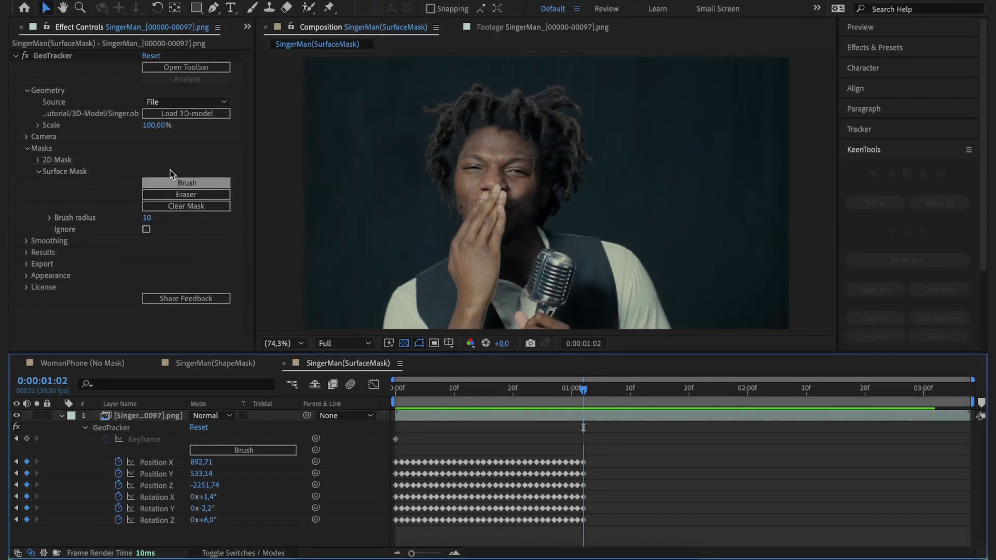
# - Paint a GeoTracker surface mask over the hand and up the face, resizing the brush
pyautogui.click(64, 55)
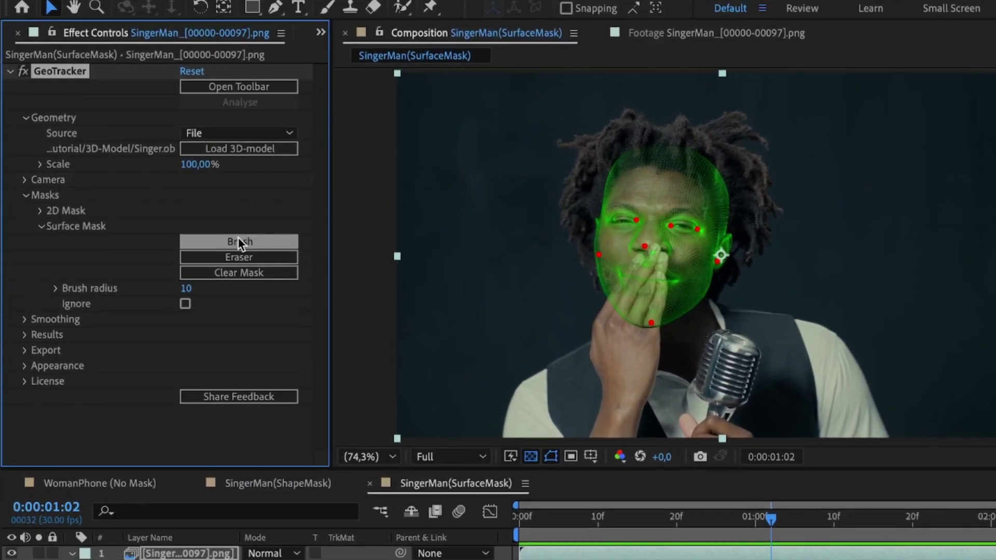
pyautogui.click(237, 241)
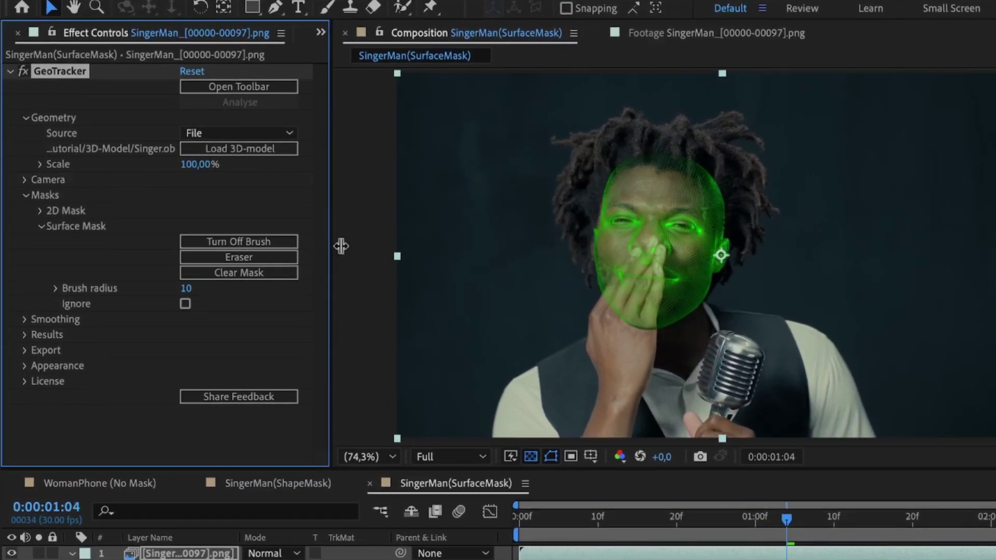
pyautogui.click(638, 318)
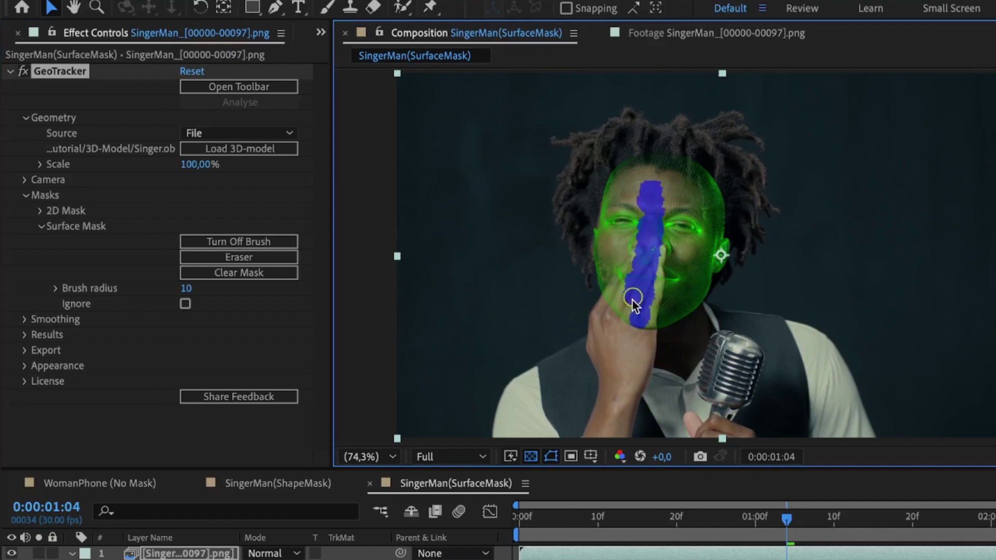
pyautogui.moveTo(630, 319); pyautogui.dragTo(611, 300)
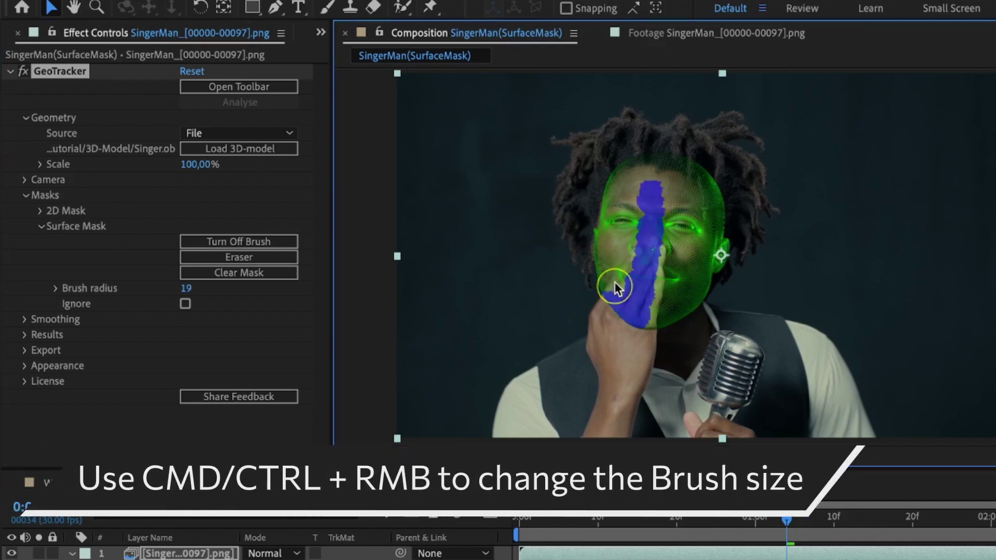
pyautogui.keyDown('ctrl'); pyautogui.rightClick(608, 267); pyautogui.keyUp('ctrl')
pyautogui.moveTo(621, 279); pyautogui.dragTo(636, 222)
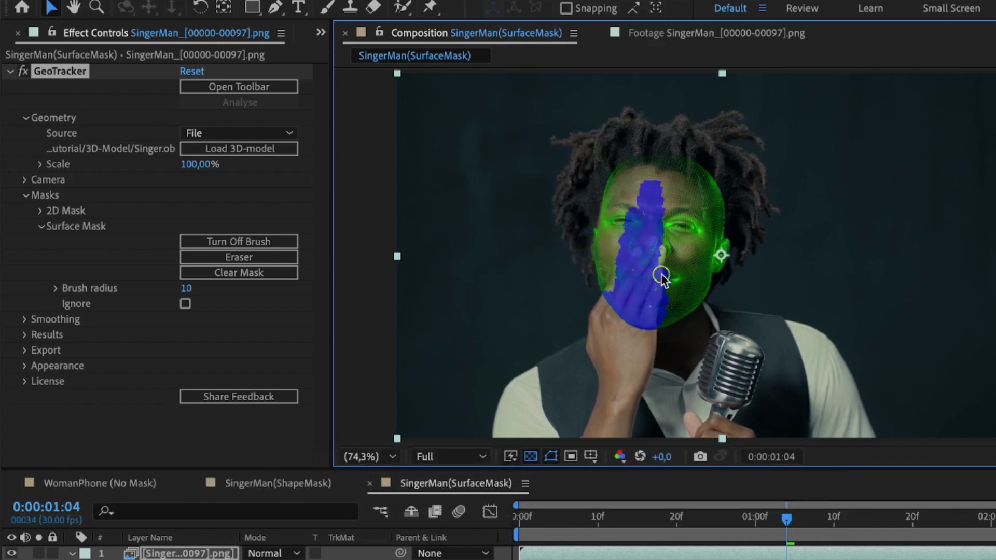
# - Extend the surface mask over the left cheek and eye, switching between Brush and Eraser
pyautogui.click(286, 258)
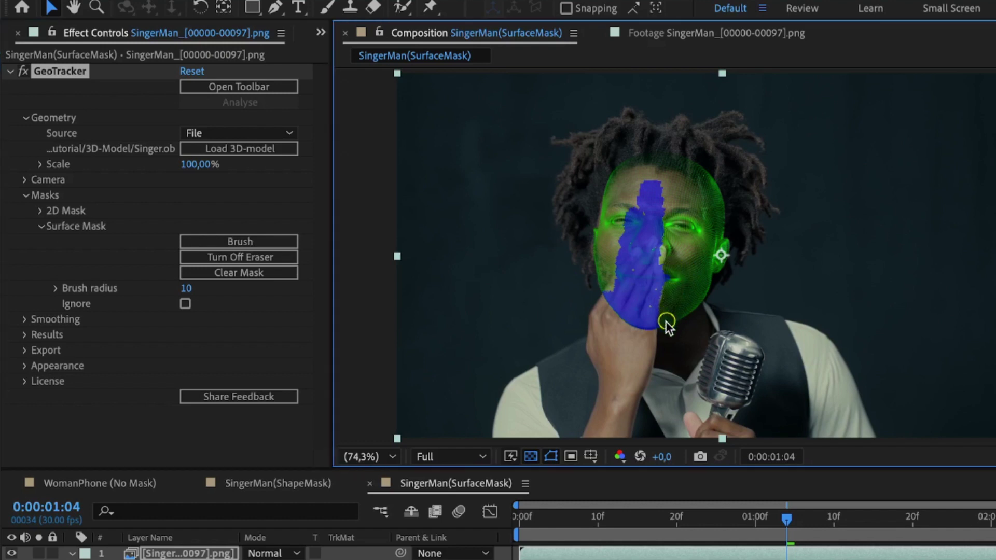
pyautogui.click(242, 240)
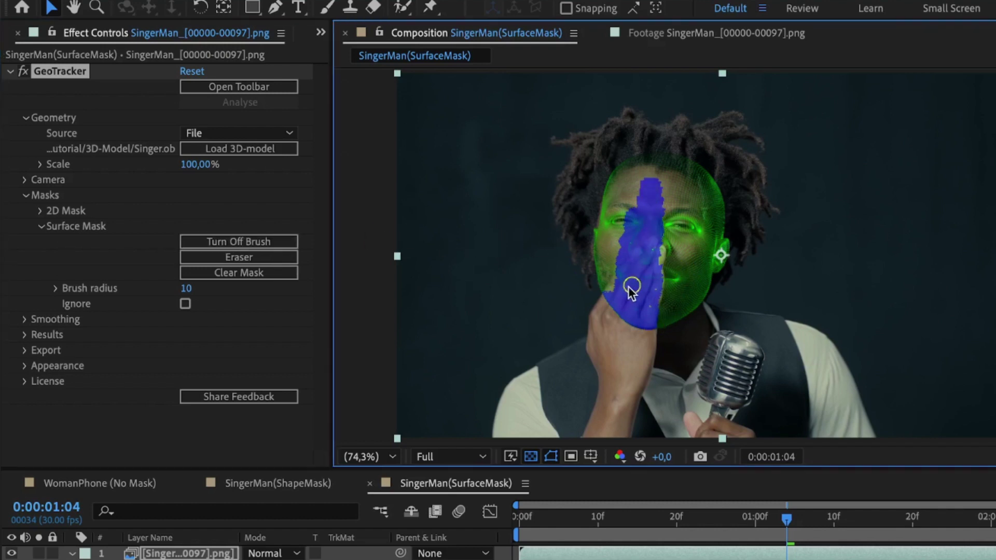
pyautogui.moveTo(610, 285); pyautogui.dragTo(633, 197)
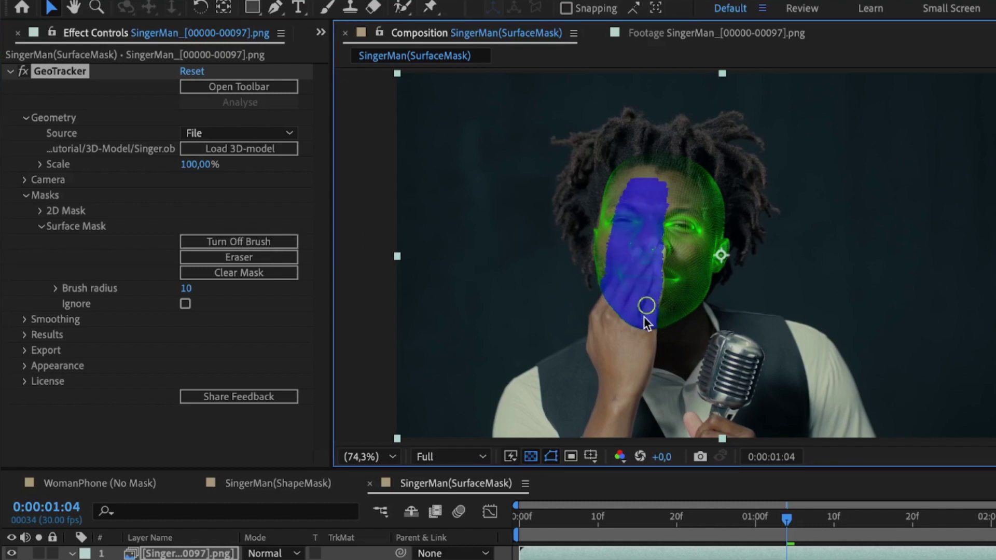
pyautogui.click(238, 257)
# - Clean the mask edge near the nose, extend the left cheek, and set the surface mask to Ignore
pyautogui.moveTo(664, 273); pyautogui.dragTo(667, 249)
pyautogui.click(239, 241)
pyautogui.moveTo(600, 289); pyautogui.dragTo(615, 245)
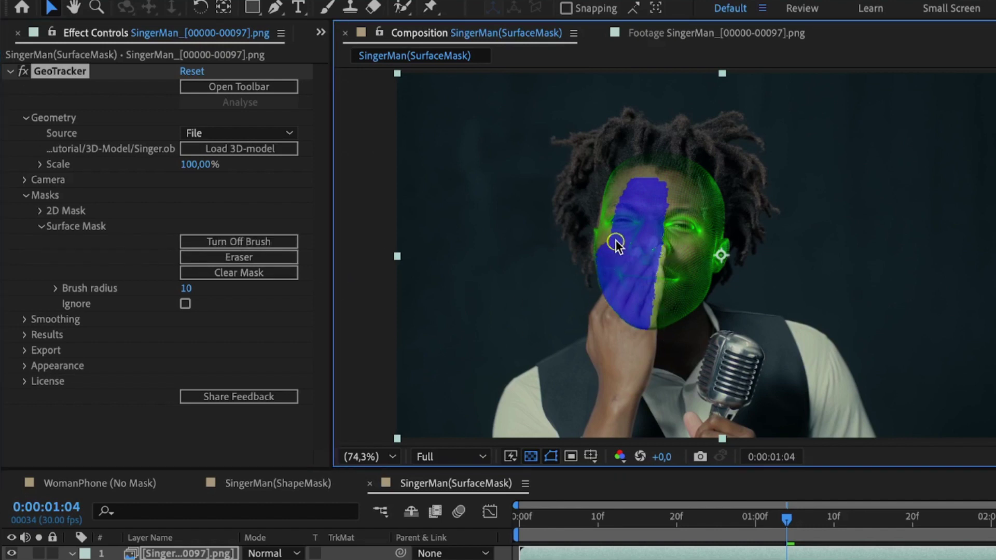
pyautogui.click(182, 306)
pyautogui.click(183, 306)
pyautogui.click(183, 305)
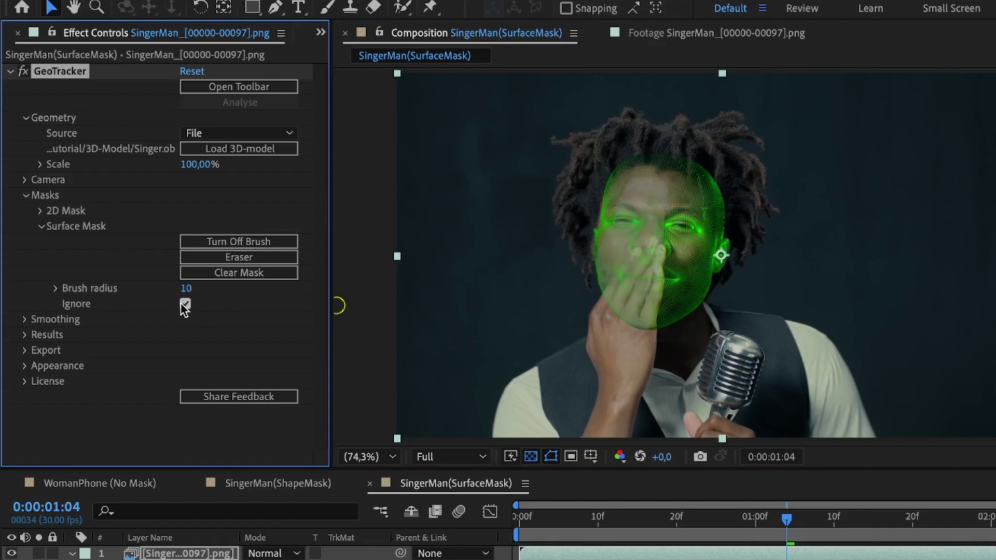
pyautogui.click(182, 305)
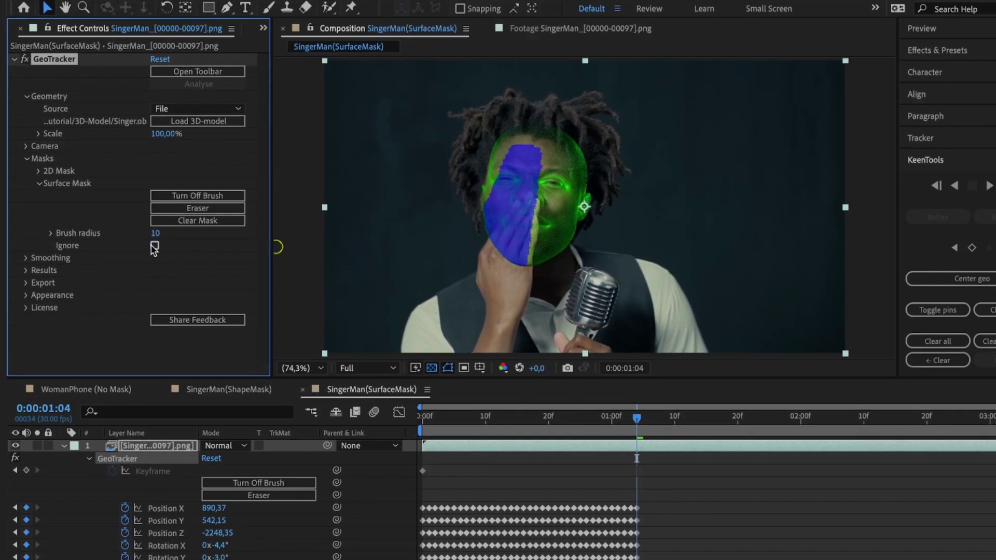
pyautogui.click(185, 304)
# - Track from frame 0 to 35, keyframe there, untick Ignore, and track on to 0:00:02:04
pyautogui.moveTo(420, 394); pyautogui.dragTo(371, 391)
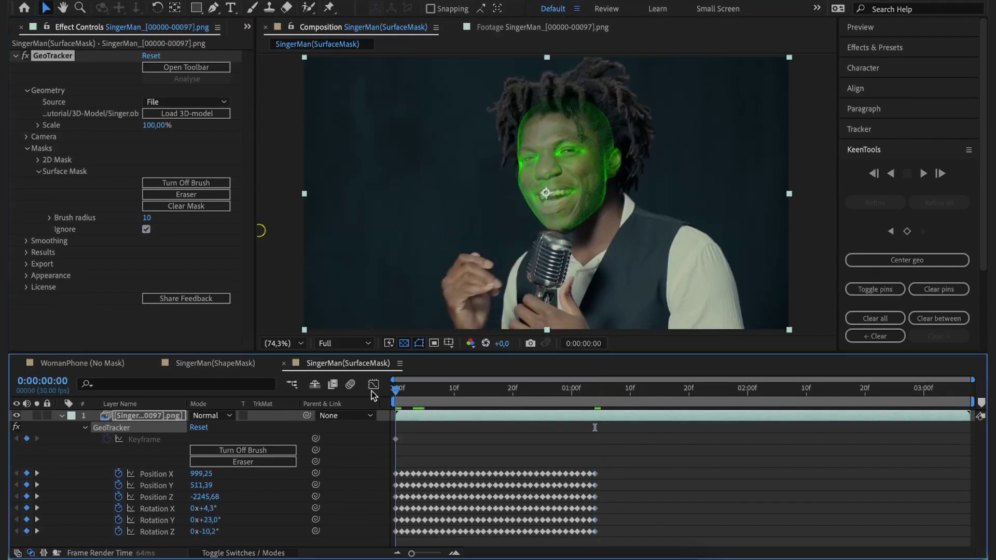
pyautogui.click(923, 172)
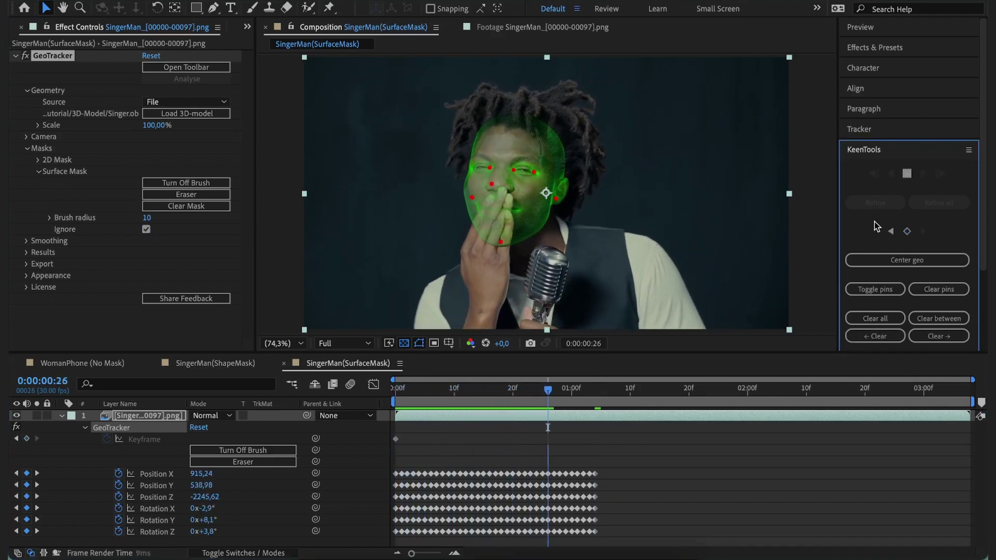
pyautogui.click(906, 174)
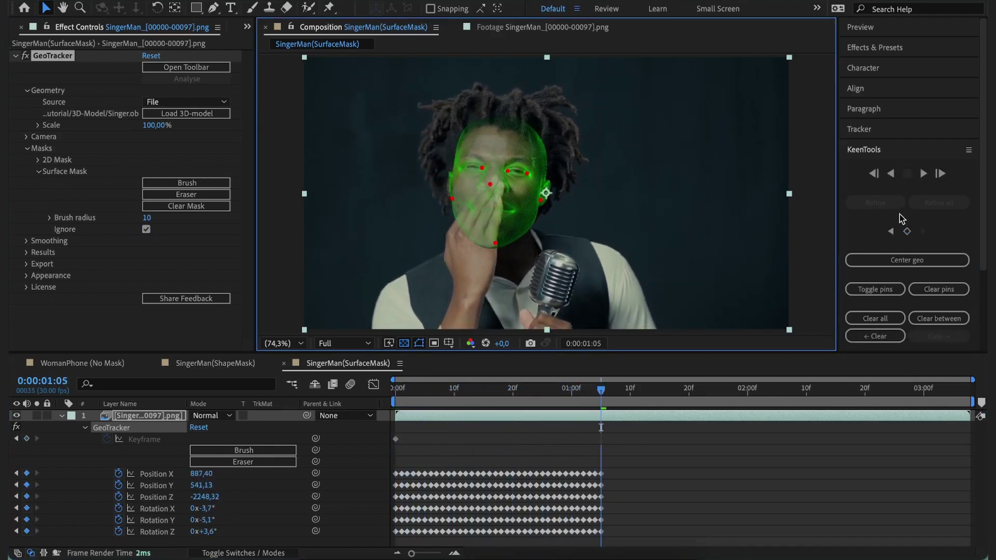
pyautogui.click(906, 231)
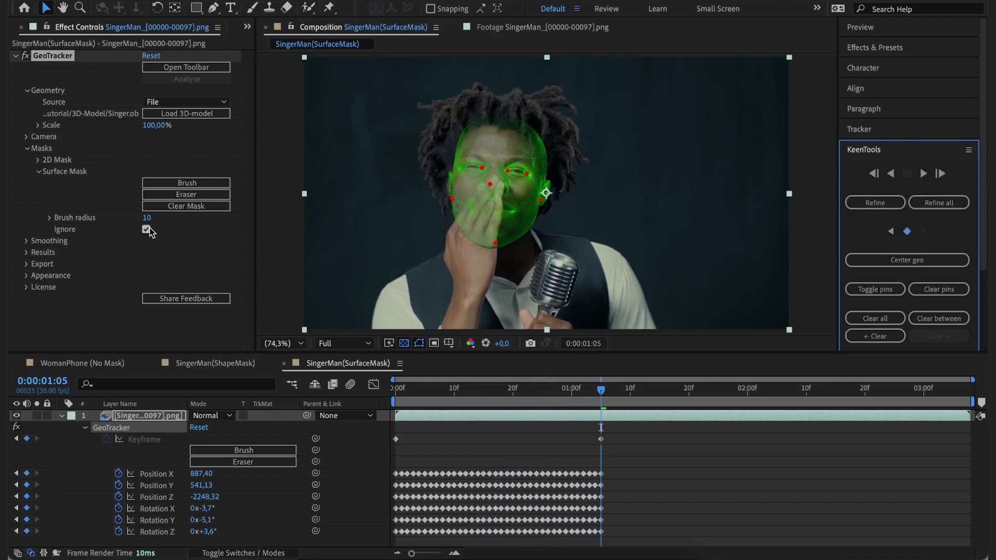
pyautogui.click(146, 229)
pyautogui.click(923, 174)
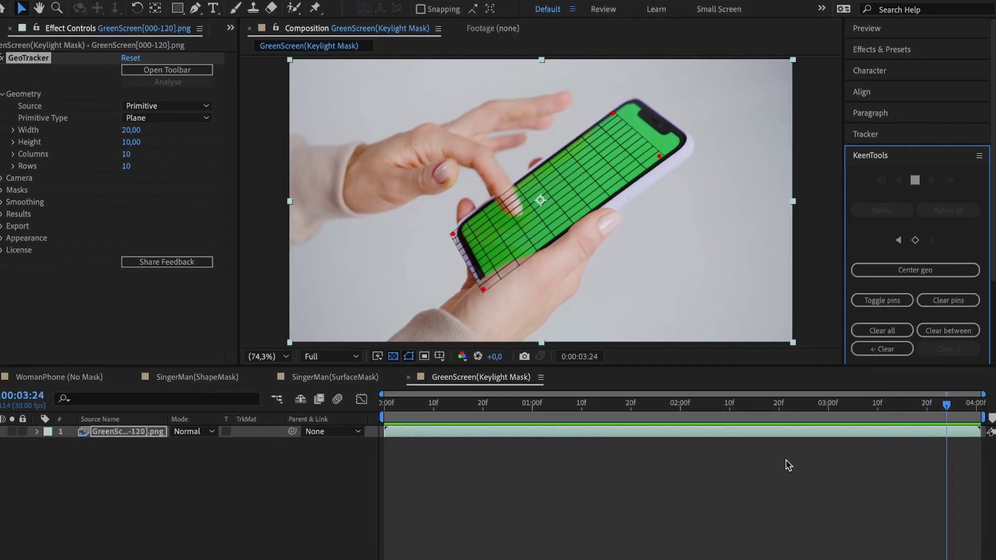
# - Add the GreenScreen footage as a new top layer named 'KeyMask'
pyautogui.moveTo(139, 419); pyautogui.dragTo(136, 413)
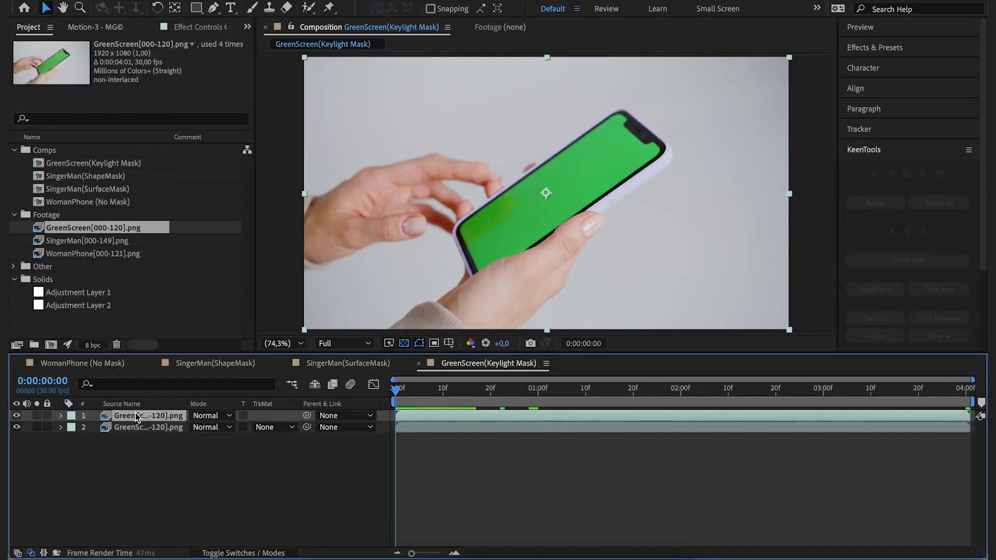
pyautogui.press('Return')
pyautogui.write('Key')
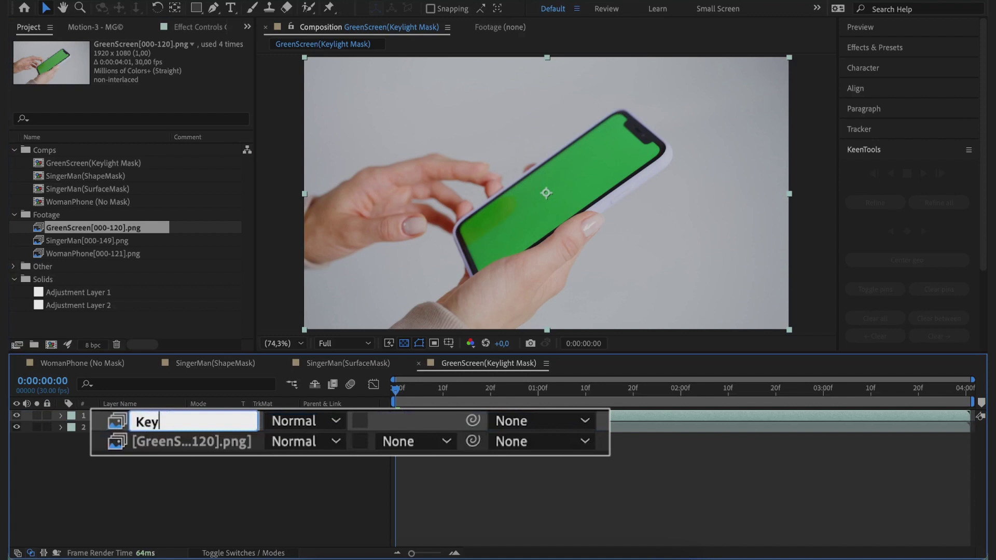
pyautogui.write('Ma')
pyautogui.write('sk')
pyautogui.press('Return')
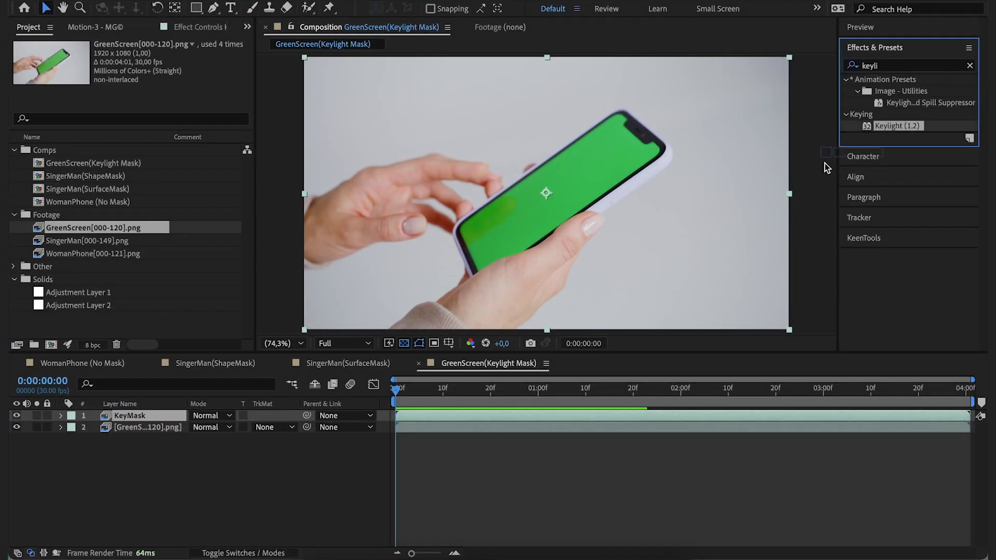
# - Key out the green screen with Keylight, add Invert Alpha, and raise Screen Gain
pyautogui.moveTo(897, 125); pyautogui.dragTo(132, 415)
pyautogui.click(166, 142)
pyautogui.click(501, 213)
pyautogui.click(852, 66)
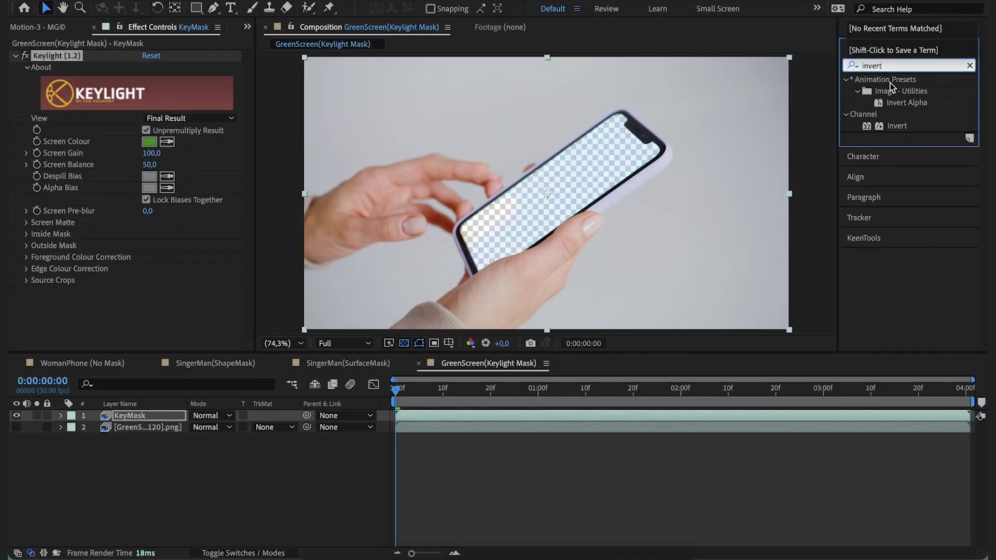
pyautogui.write('invert')
pyautogui.moveTo(907, 103); pyautogui.dragTo(556, 182)
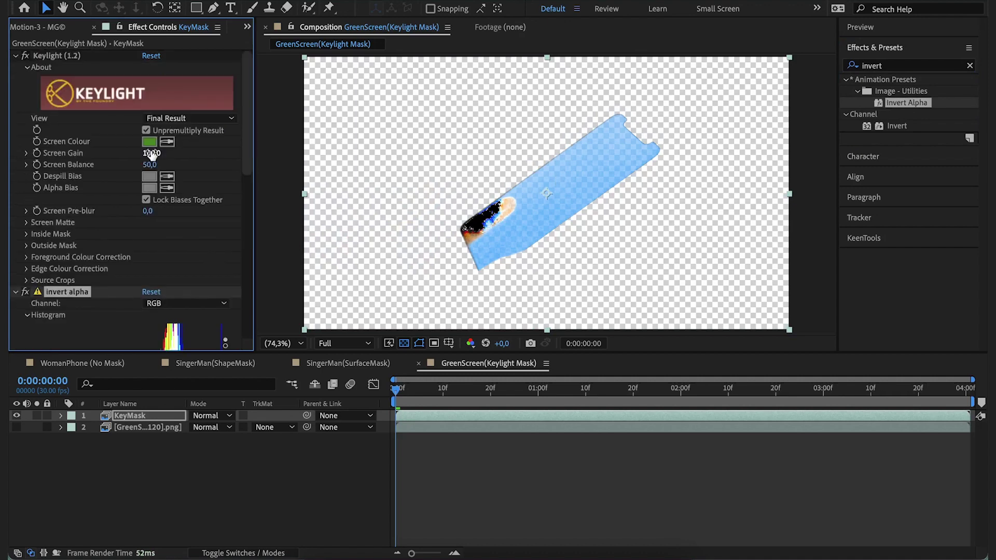
pyautogui.moveTo(151, 155); pyautogui.dragTo(201, 158)
# - Set GeoTracker's 2D Mask to KeyMask's Effects & Masks, then play back the phone track
pyautogui.click(27, 222)
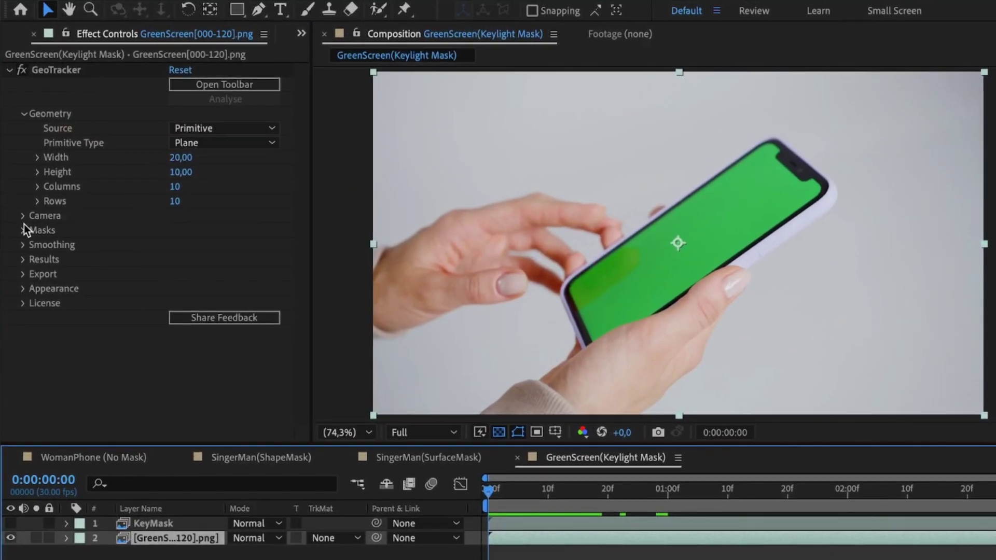
pyautogui.click(24, 216)
pyautogui.click(213, 262)
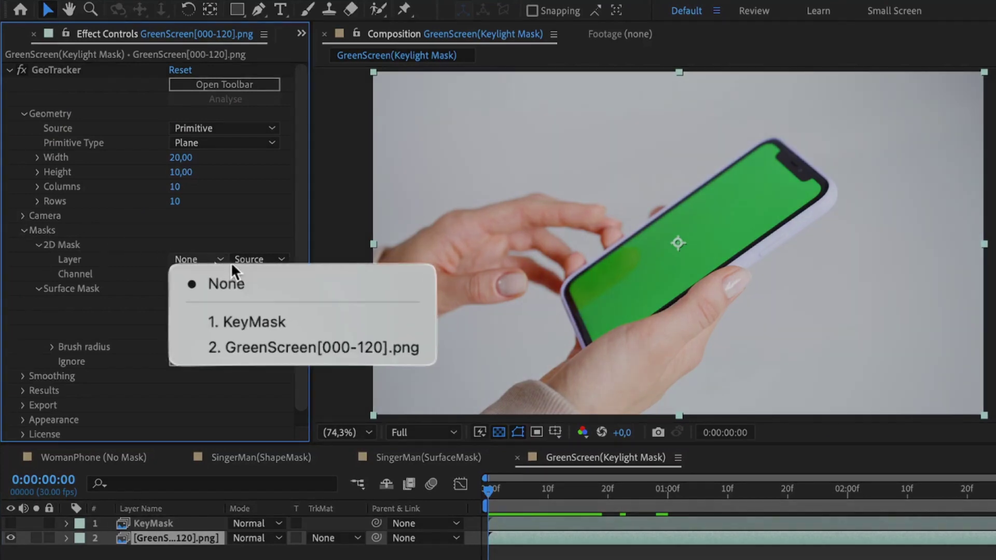
pyautogui.click(212, 325)
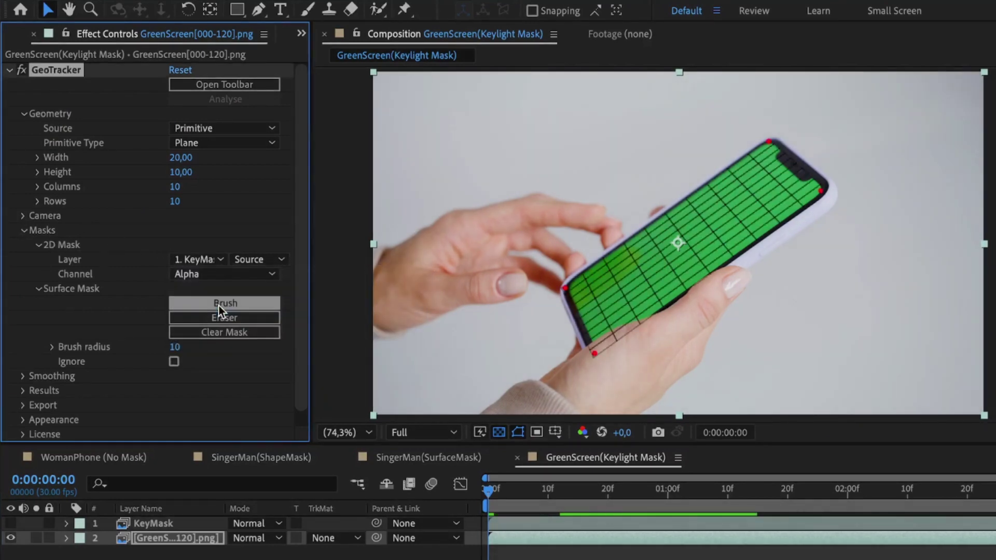
pyautogui.click(259, 259)
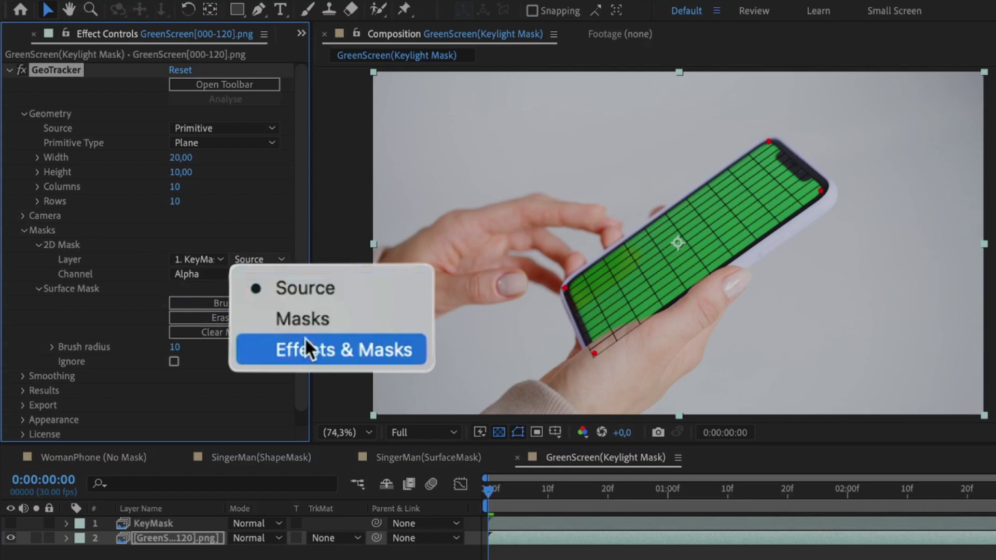
pyautogui.click(315, 348)
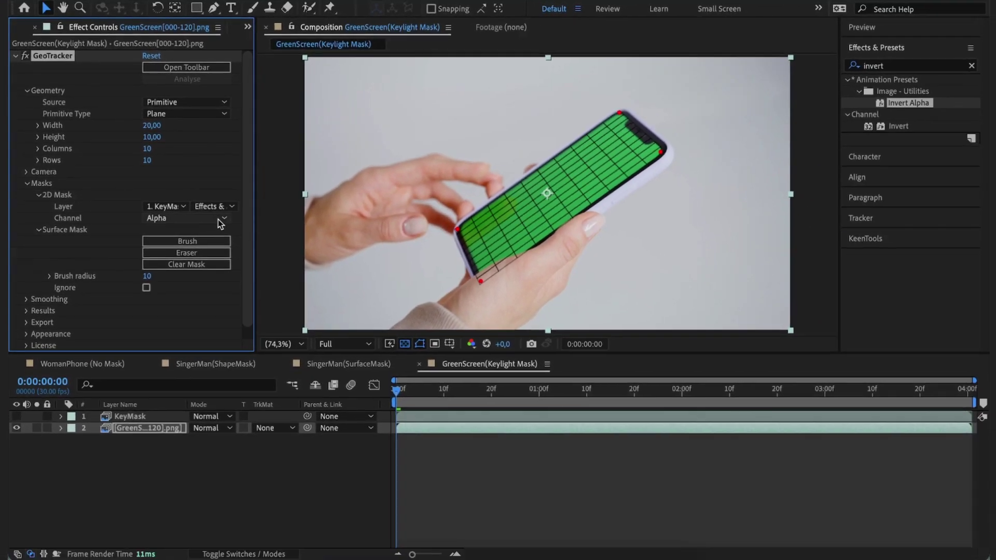
pyautogui.click(959, 236)
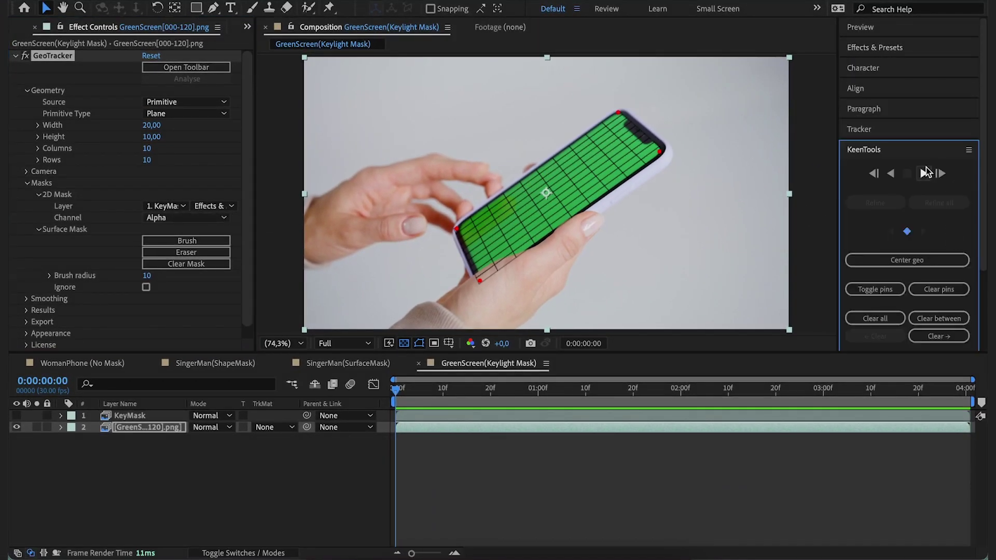
pyautogui.press('space')
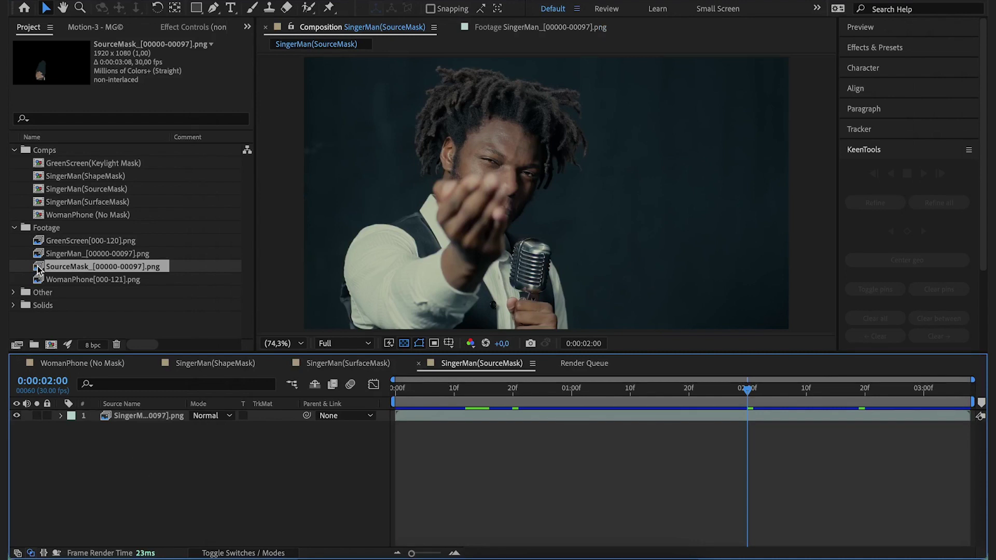
pyautogui.moveTo(38, 268); pyautogui.dragTo(107, 415)
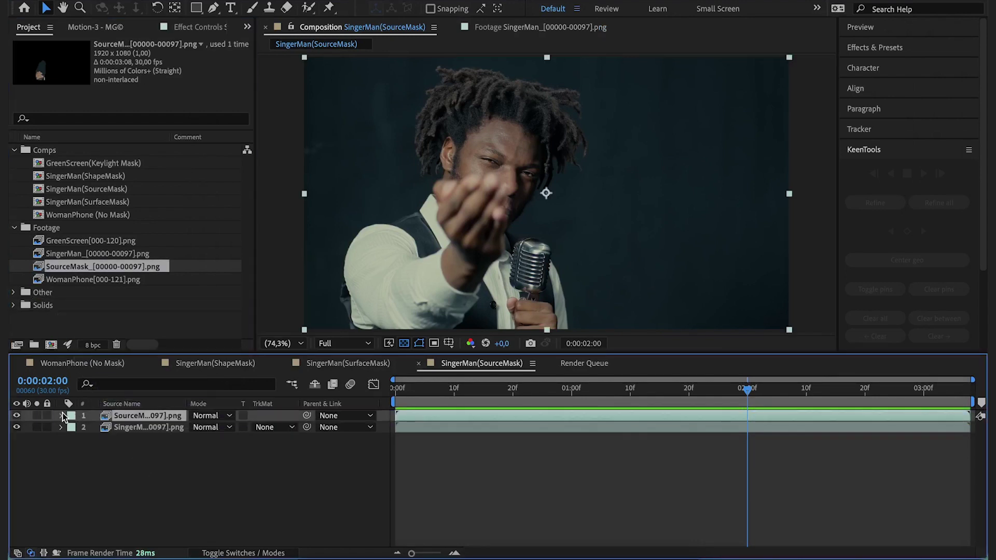
pyautogui.click(36, 415)
pyautogui.moveTo(539, 399); pyautogui.dragTo(384, 397)
pyautogui.click(36, 415)
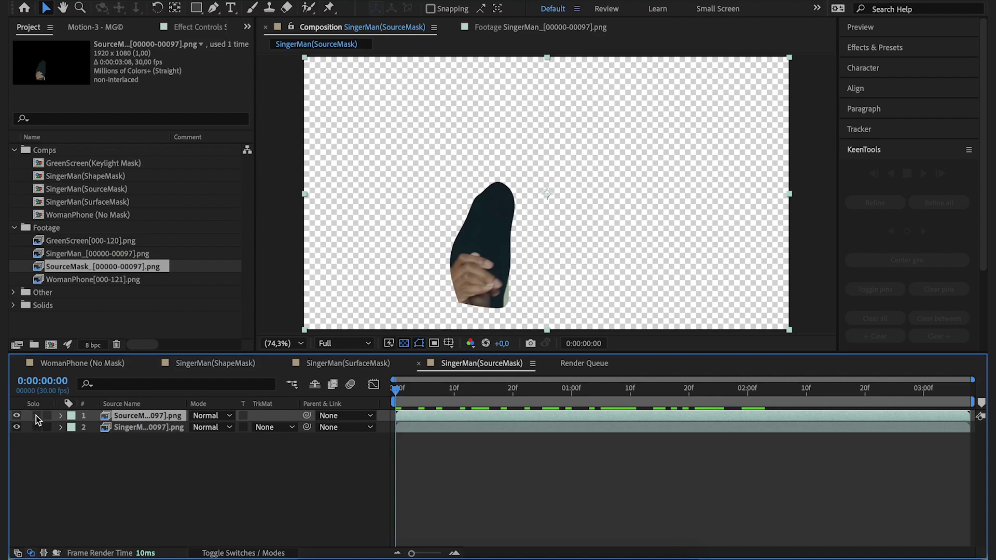
pyautogui.click(17, 415)
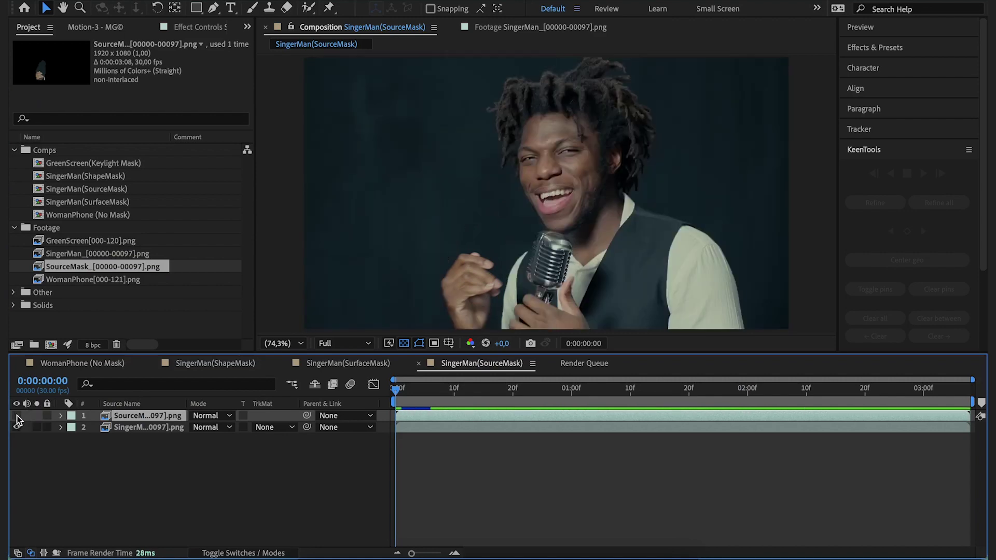
pyautogui.click(151, 427)
# - Use SourceMask's source alpha as SingerMan's GeoTracker 2D mask, then track the face forward from the next keyframe
pyautogui.click(189, 25)
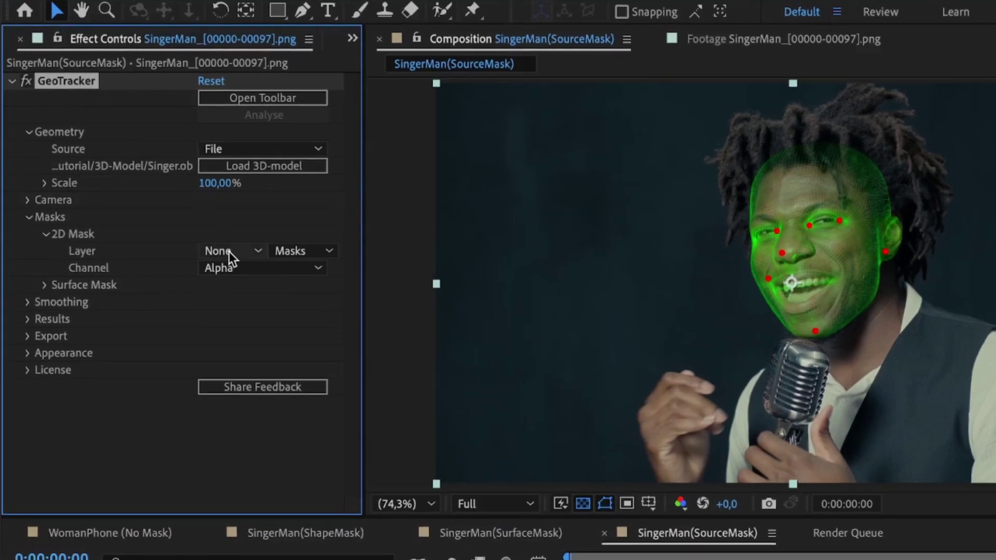
pyautogui.click(229, 251)
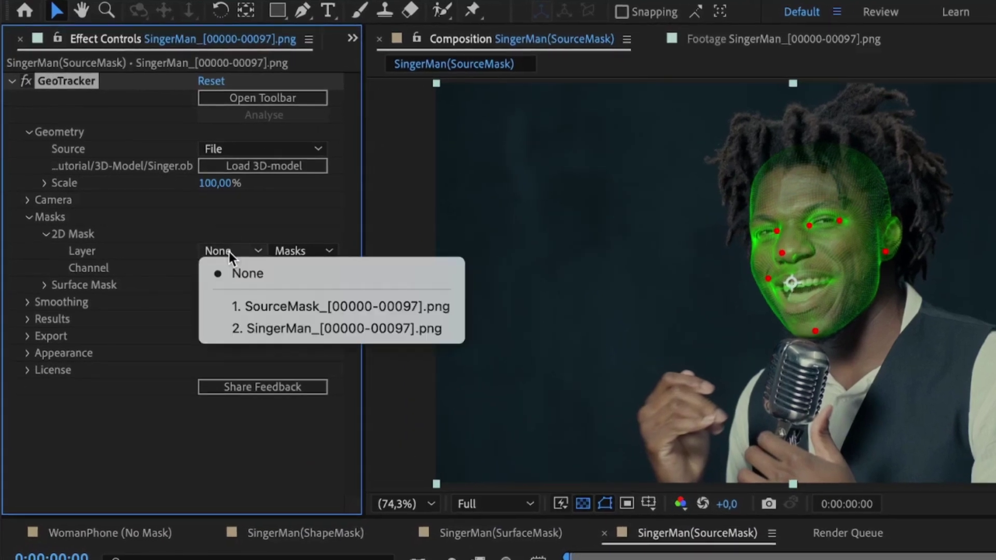
pyautogui.click(268, 304)
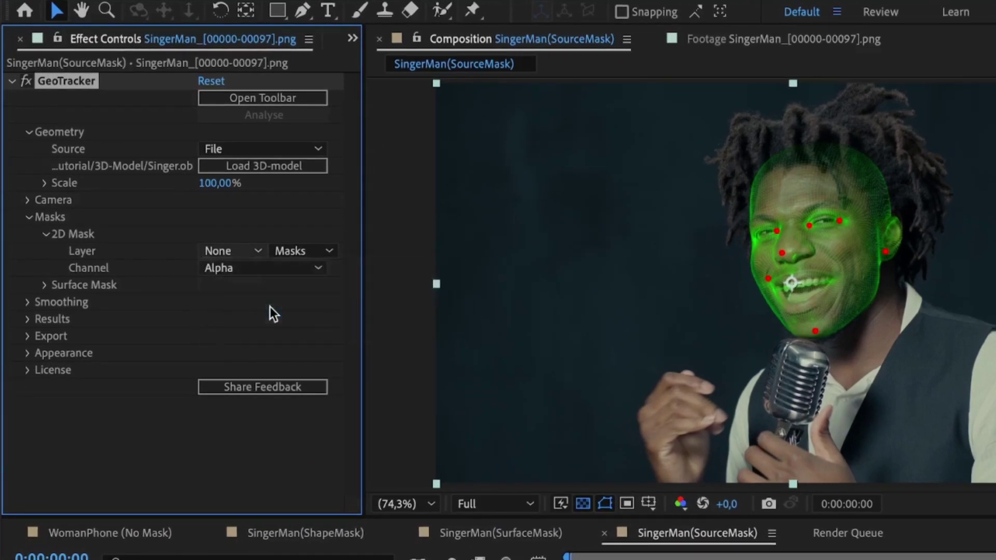
pyautogui.click(306, 254)
pyautogui.click(319, 273)
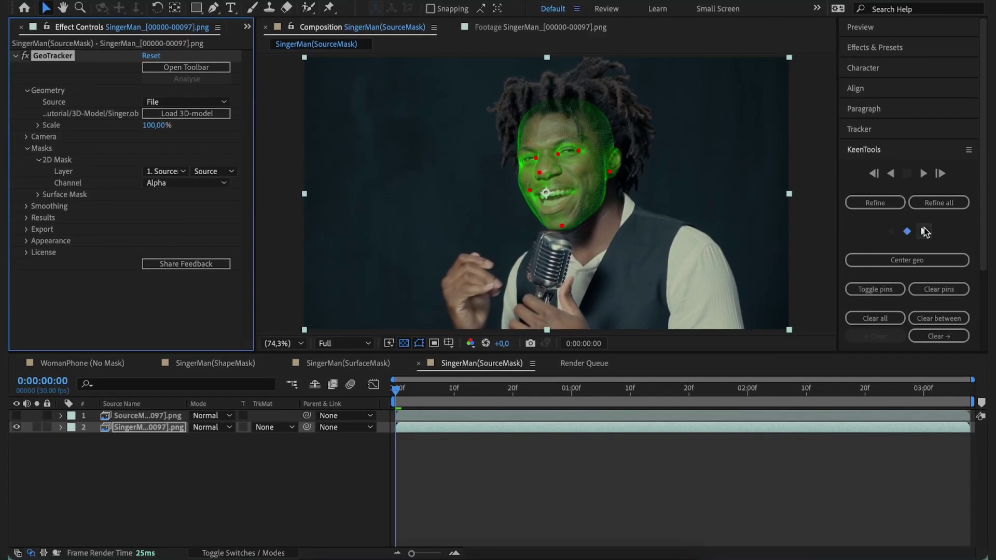
pyautogui.click(925, 232)
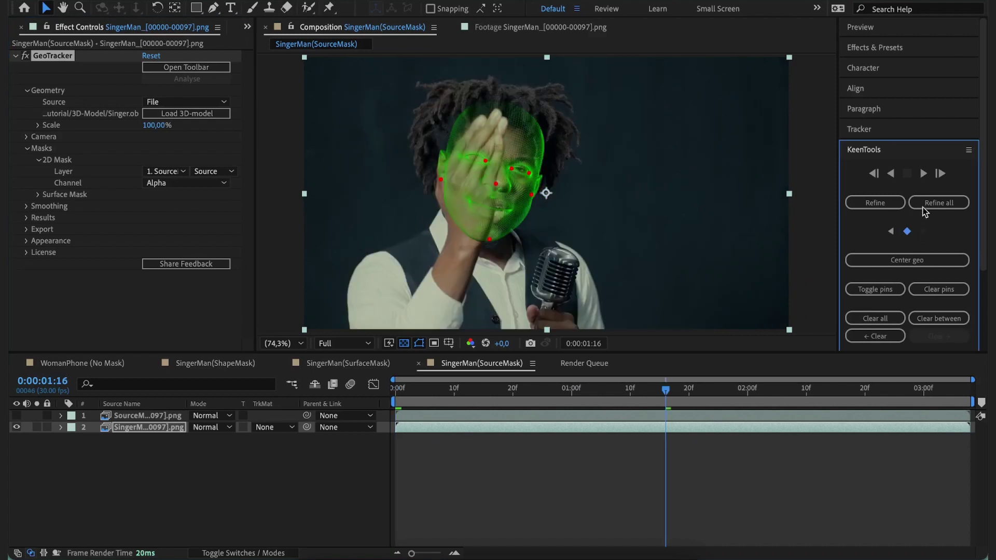
pyautogui.click(922, 173)
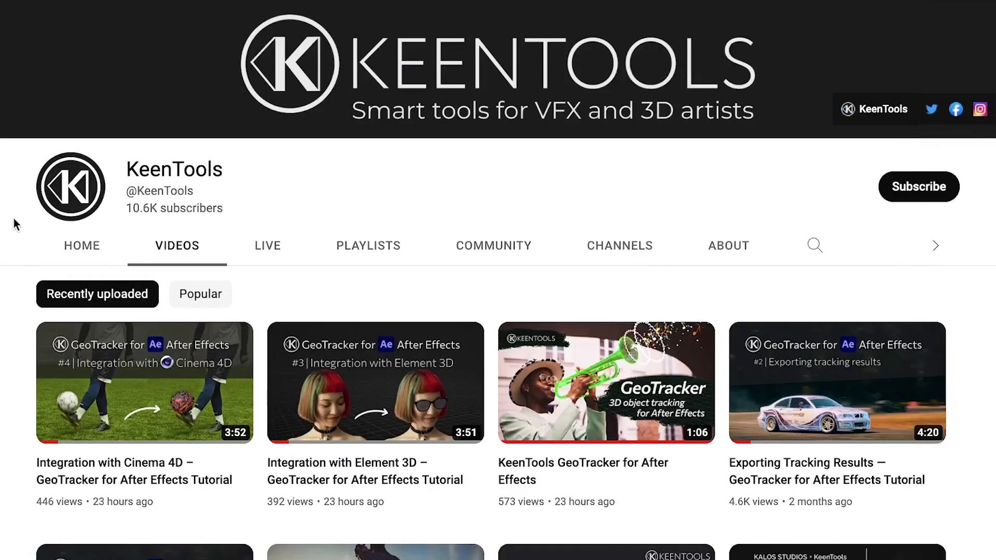
# - Subscribe to the KeenTools YouTube channel and set its notification bell to All
pyautogui.click(881, 192)
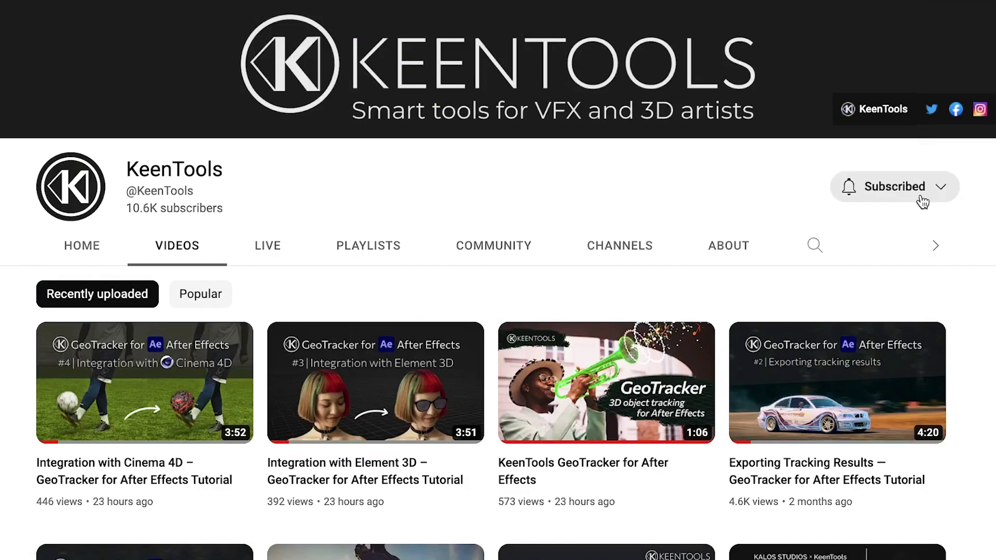
pyautogui.click(855, 190)
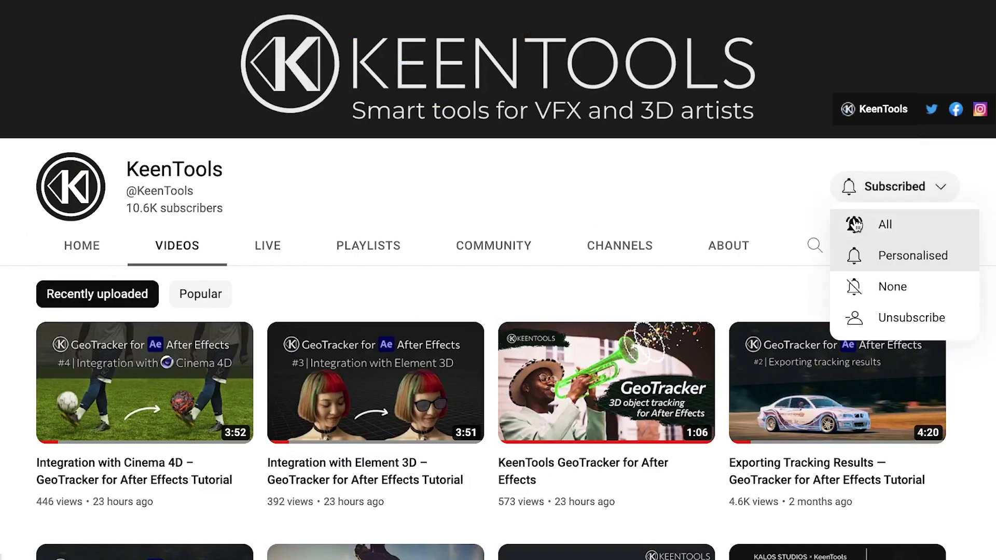
pyautogui.click(854, 226)
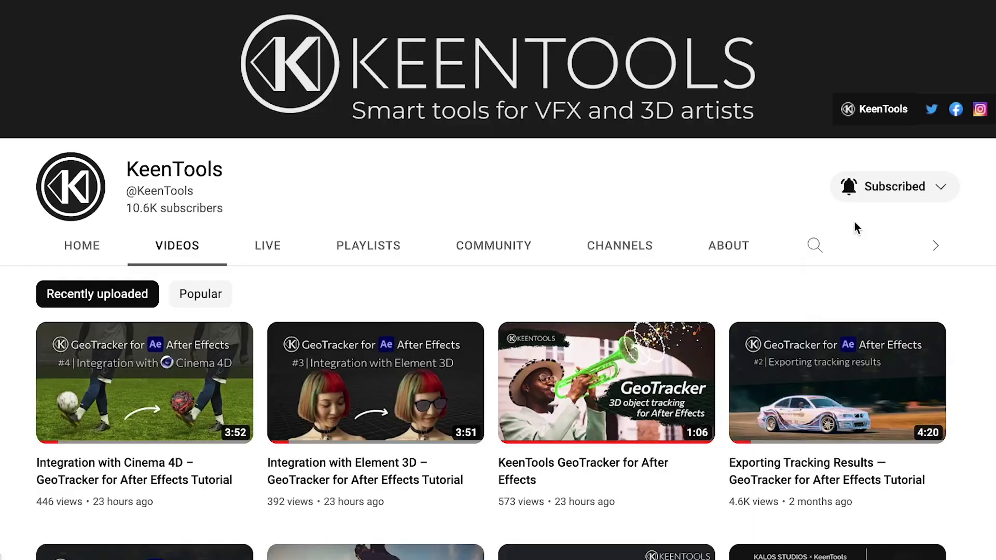